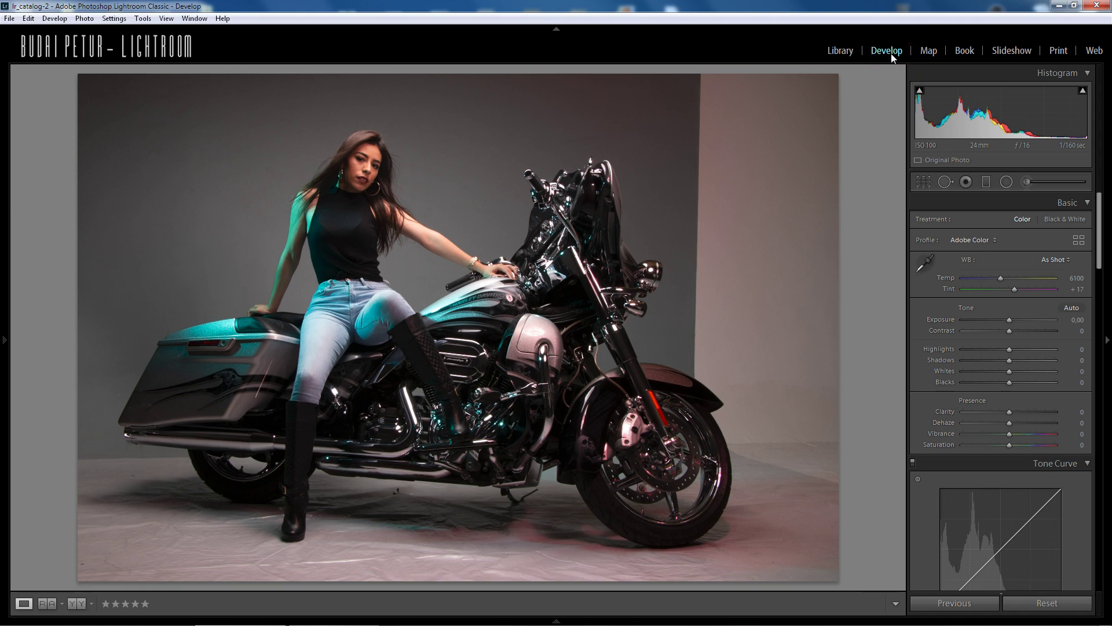
Raise Exposure to +0.54 and drop Contrast to −100 in the Basic panel.
scroll(1095, 208, "down", 2)
scroll(1094, 205, "up", 2)
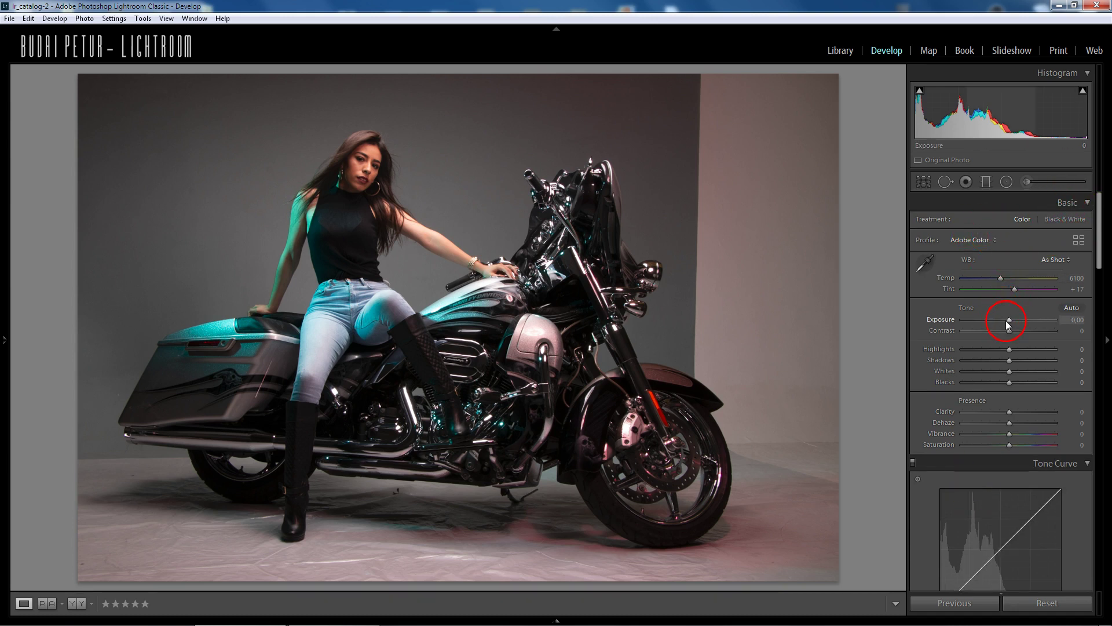
left_click_drag(1009, 320, 1014, 320)
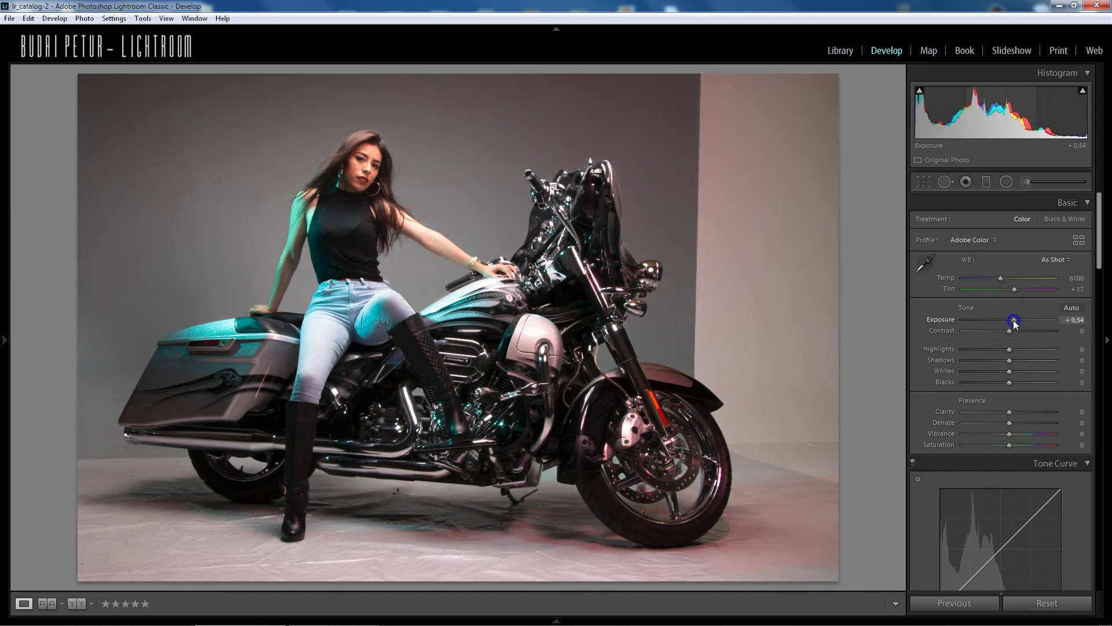
left_click(1074, 324)
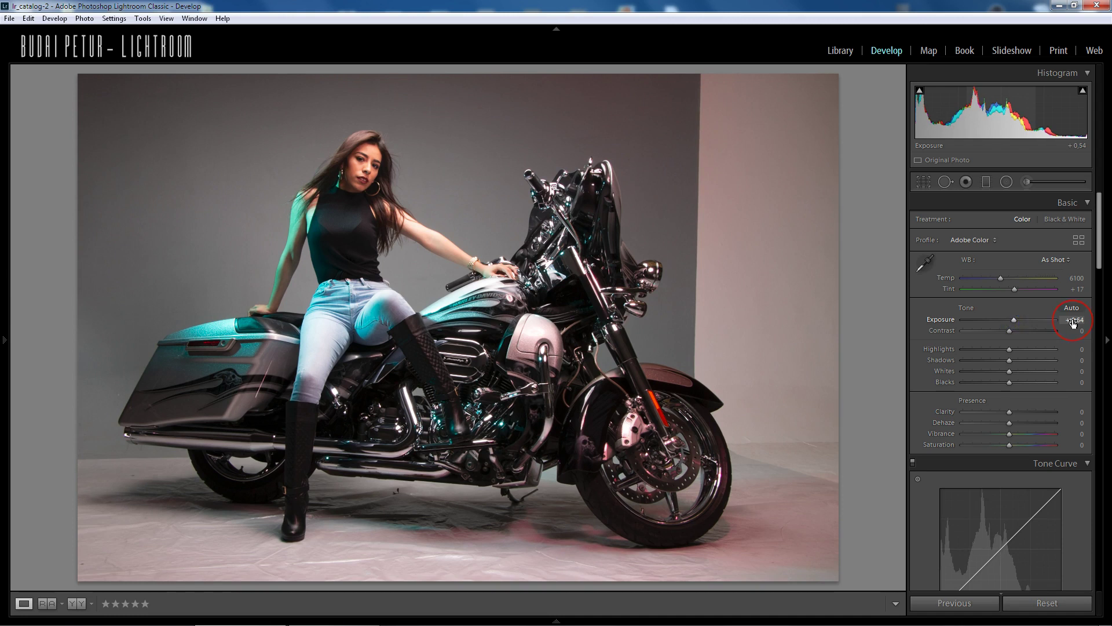
left_click_drag(1009, 330, 949, 331)
left_click(1070, 329)
Push Highlights, Shadows and Whites to +100 and crush Blacks to −100.
left_click(1011, 350)
left_click(935, 349)
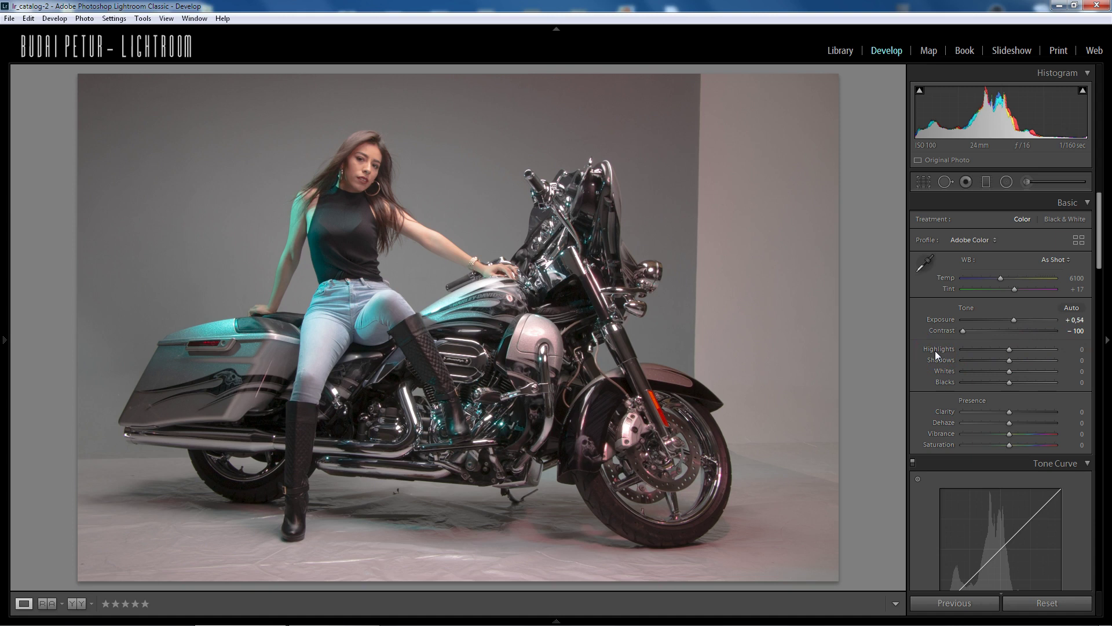
left_click(945, 352)
left_click(1030, 402)
left_click(1013, 371)
left_click(964, 331)
left_click(1009, 349)
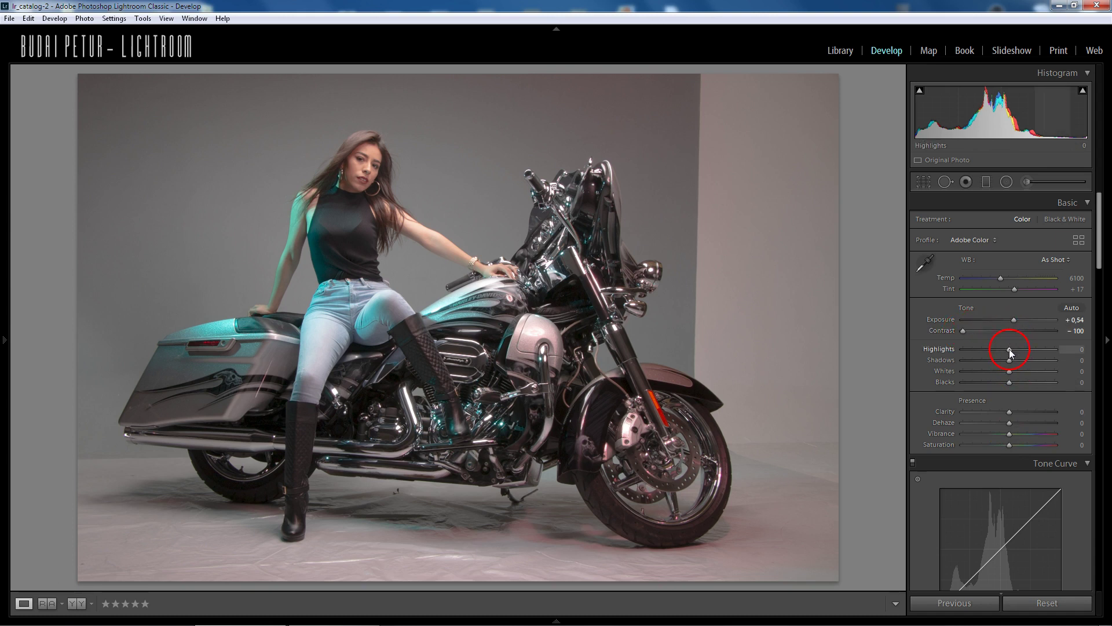
left_click_drag(1009, 350, 1087, 359)
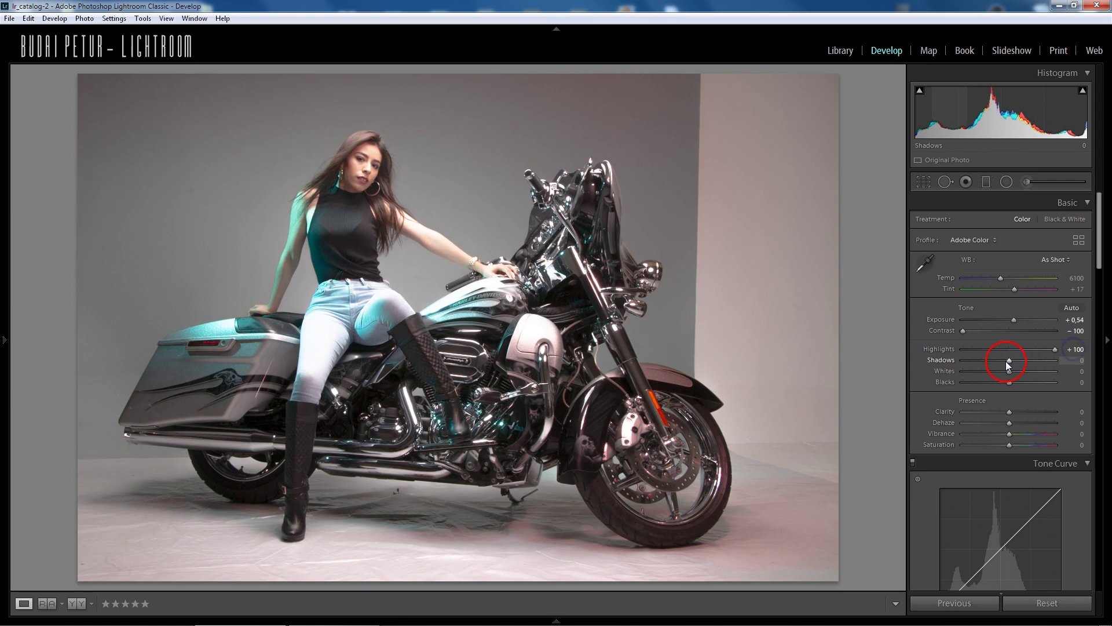
left_click_drag(1009, 370, 1070, 372)
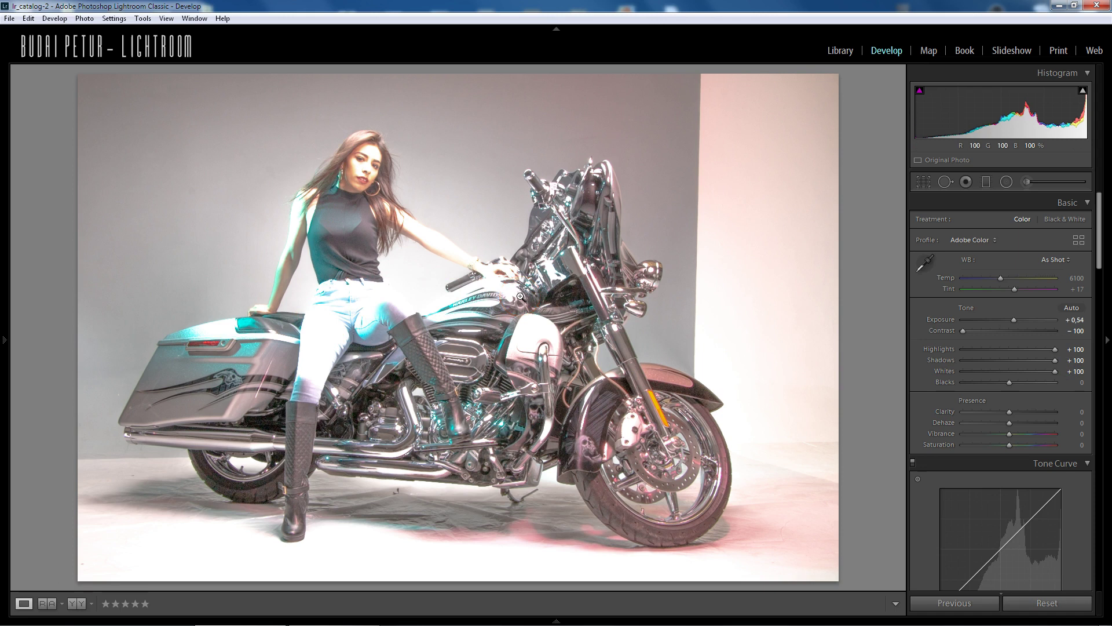
left_click(1009, 383)
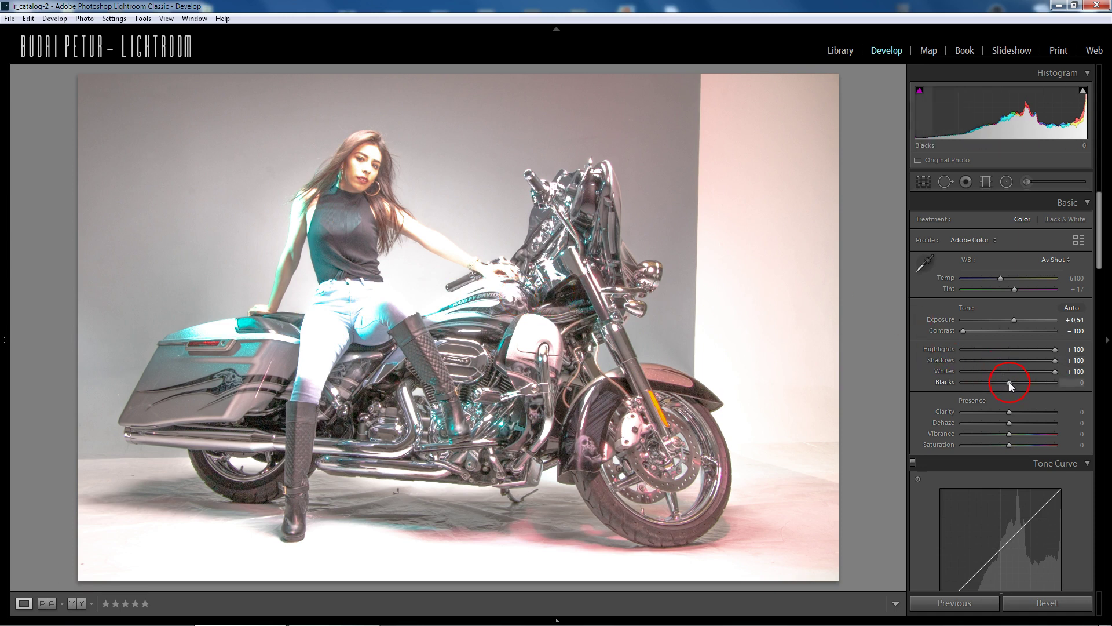
left_click_drag(1009, 382, 956, 384)
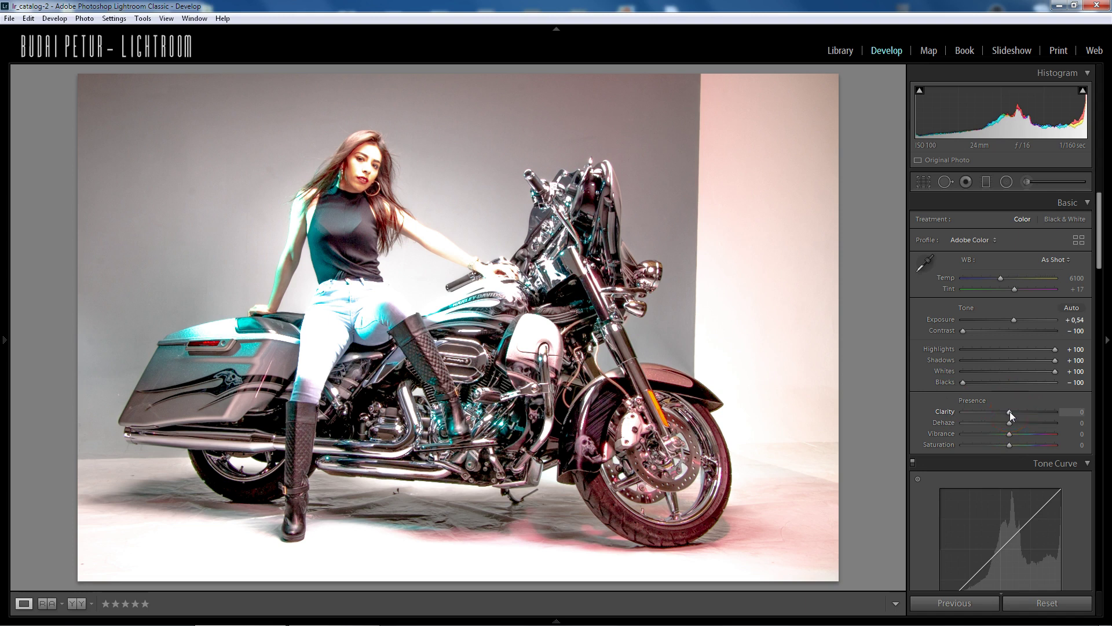
Set Presence to Clarity +100, Dehaze +50 and Saturation −100, making the portrait black and white.
left_click_drag(1009, 413, 1069, 414)
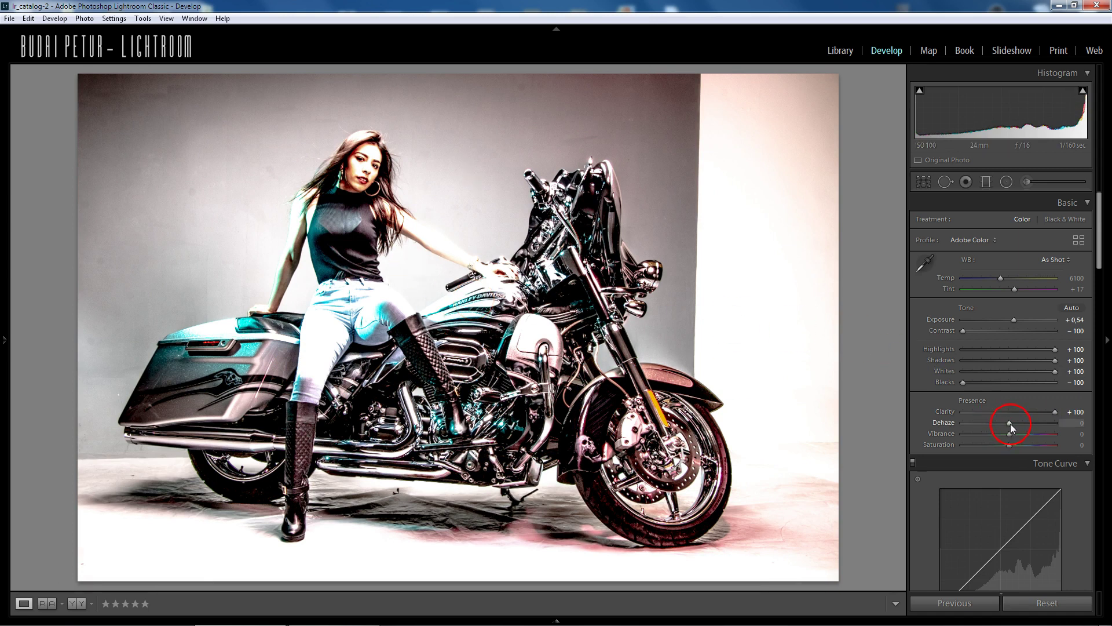
left_click_drag(1011, 423, 1034, 423)
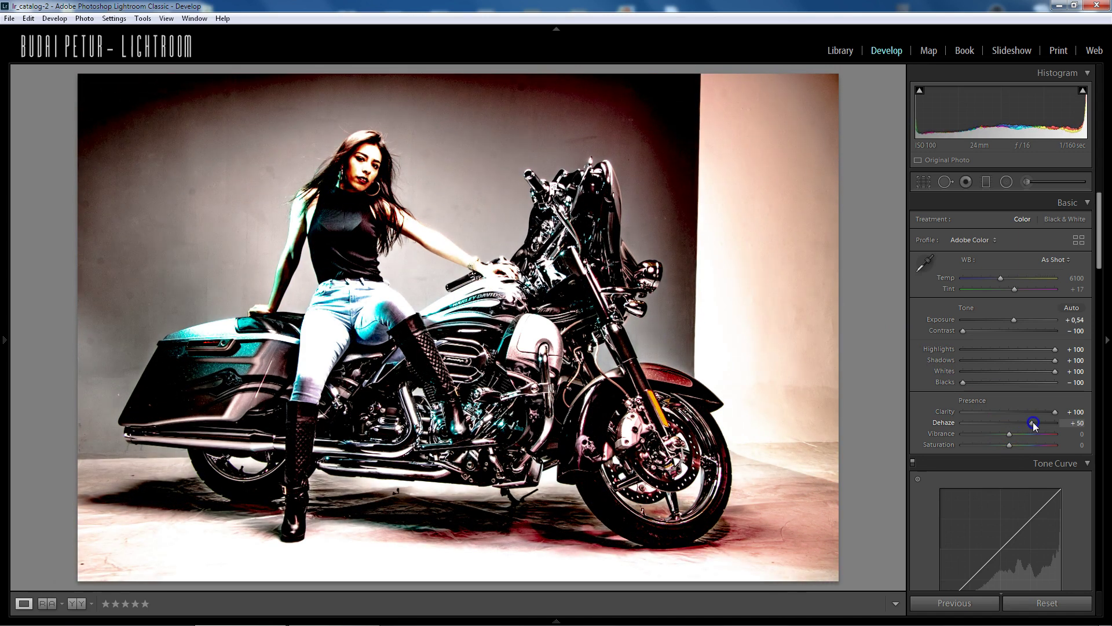
left_click(1008, 445)
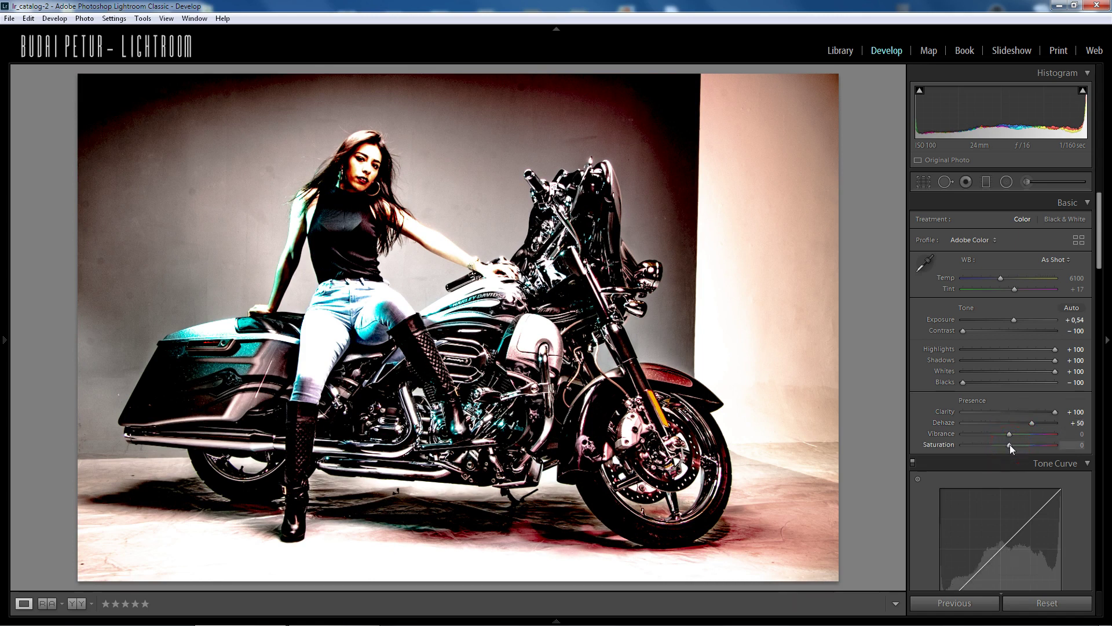
left_click_drag(1009, 444, 933, 441)
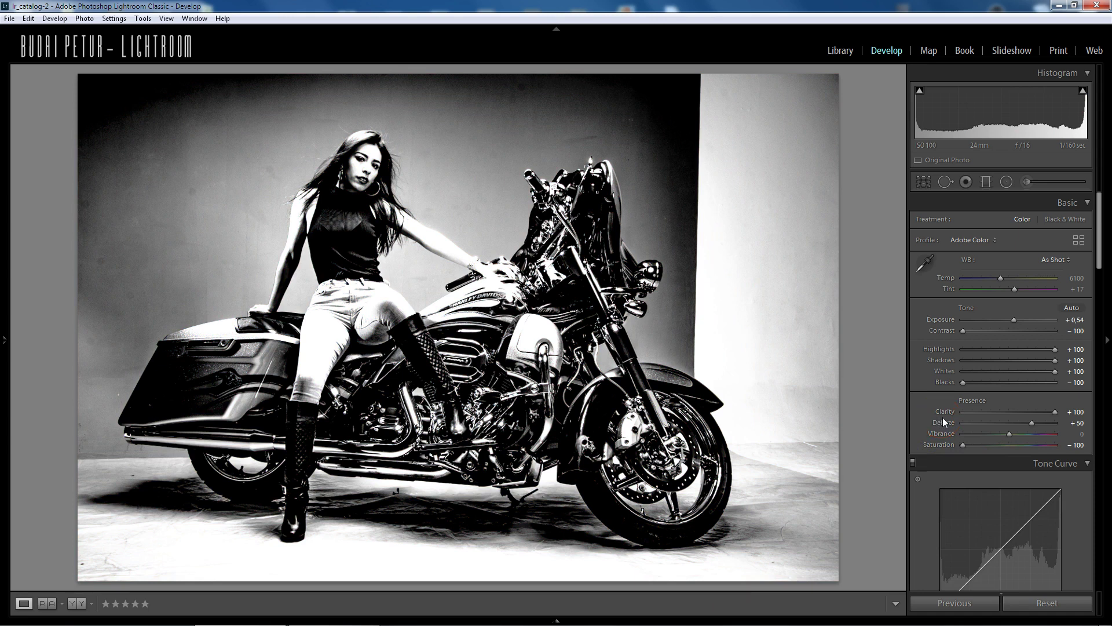
Bring the Tone Curve panel into view and shift its region split points toward the bright end.
left_click(1099, 222)
left_click_drag(1099, 221, 1103, 255)
left_click(1041, 271)
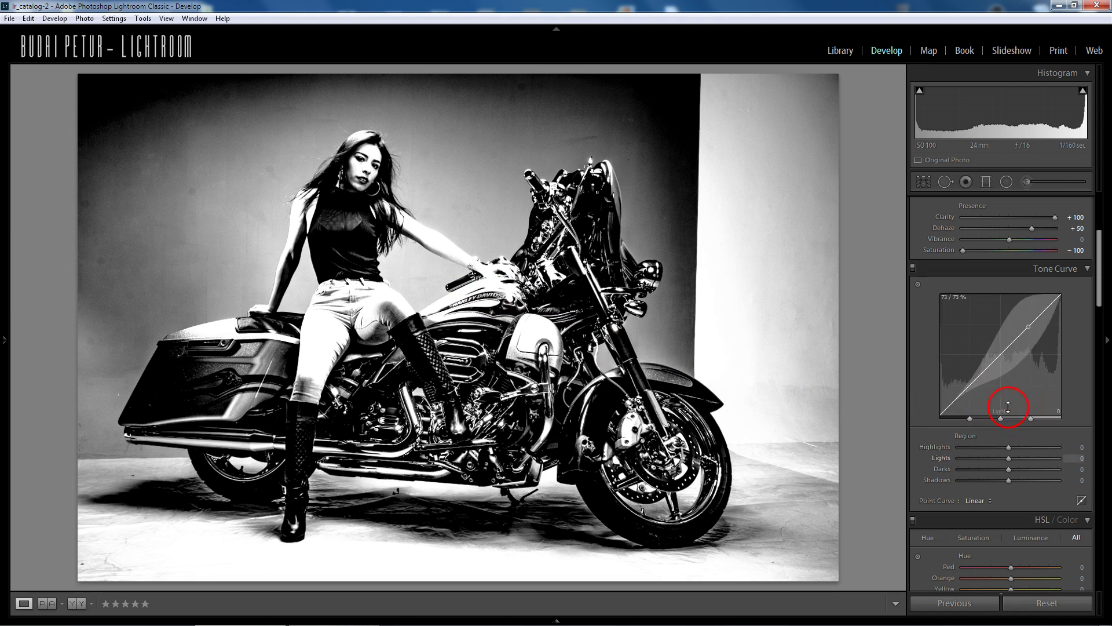
left_click_drag(1031, 420, 1058, 418)
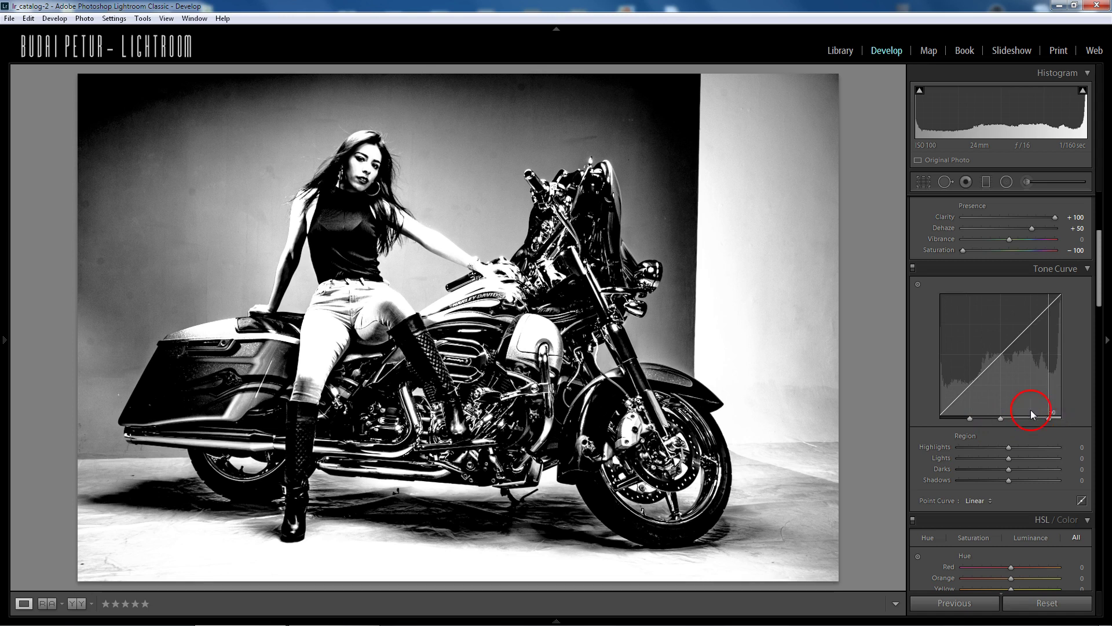
left_click_drag(1000, 419, 1048, 421)
left_click(1038, 418)
left_click(1050, 418)
left_click(1038, 418)
Toggle the tone curve between point-curve and region editing, leaving the curve straight.
left_click(1007, 478)
left_click(1011, 442)
left_click(1082, 501)
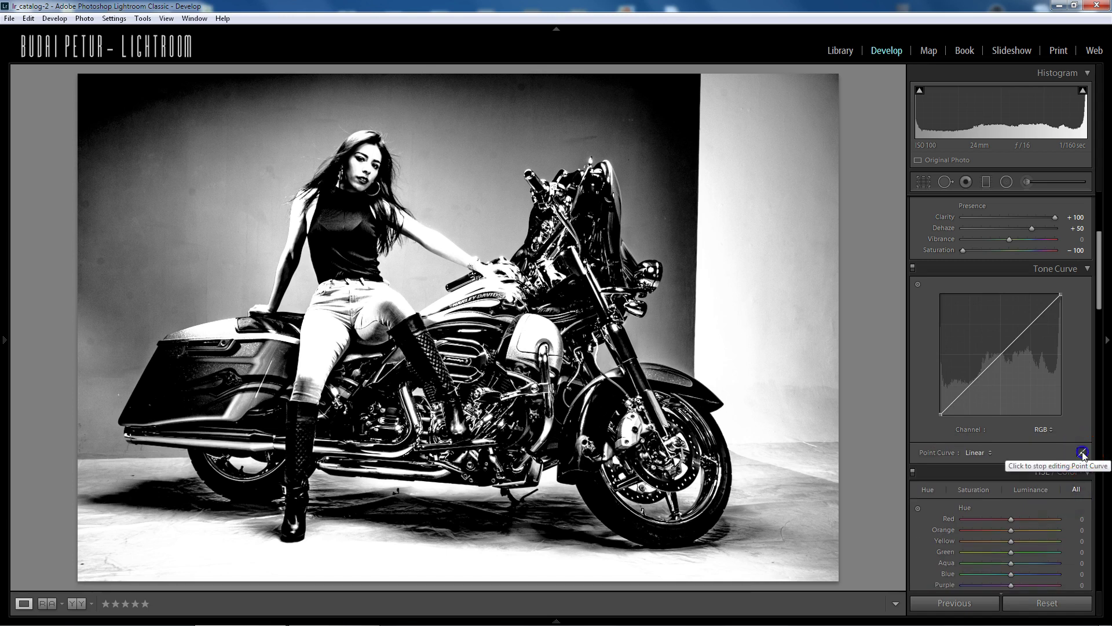
left_click(1082, 452)
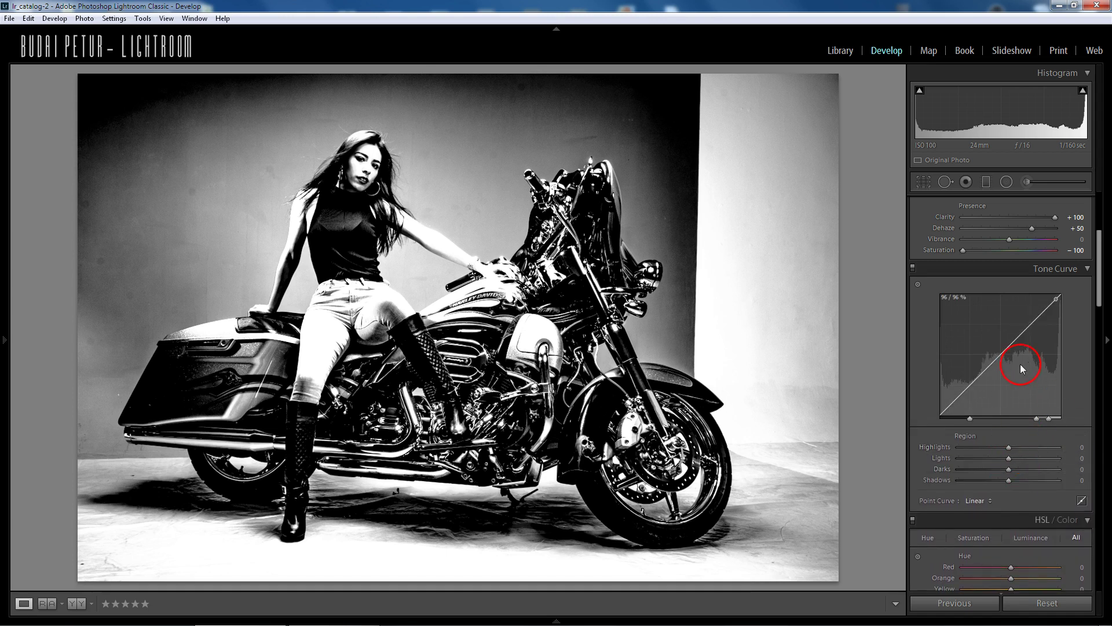
Set the tone curve regions to Highlights +100, Lights −85, Darks +22 and Shadows +100.
left_click(1006, 451)
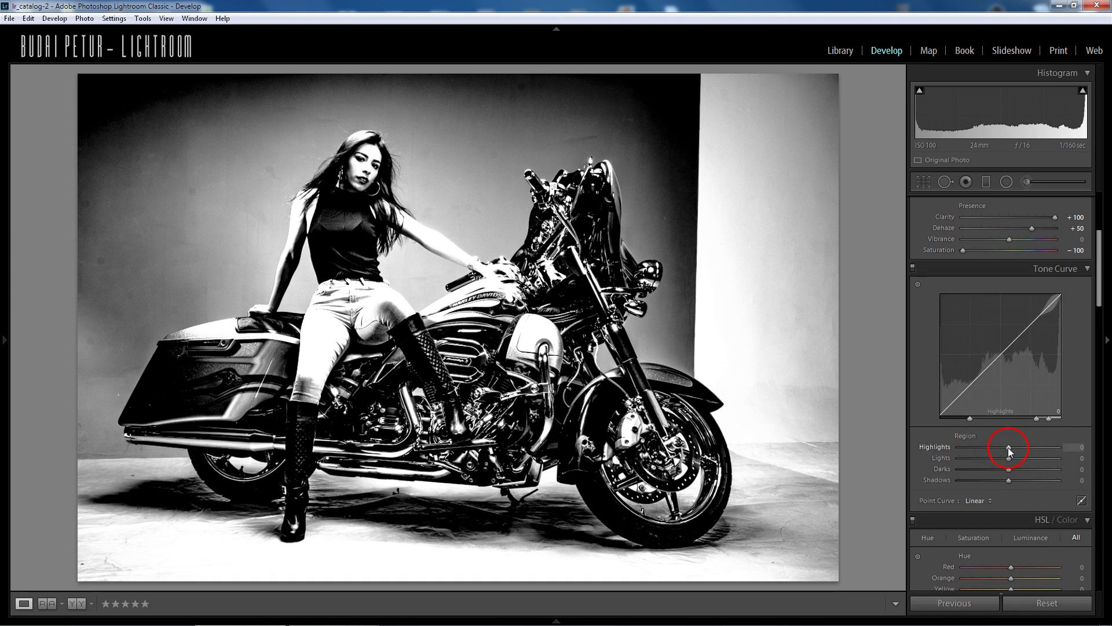
left_click_drag(1008, 448, 1081, 447)
left_click_drag(1022, 447, 1075, 446)
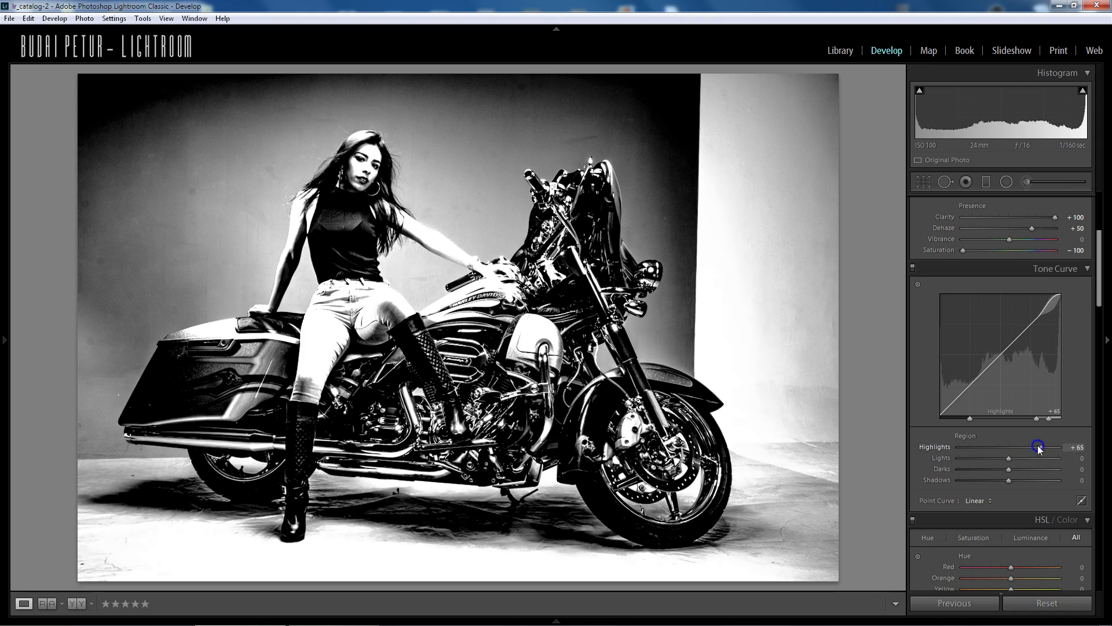
left_click_drag(1011, 458, 968, 462)
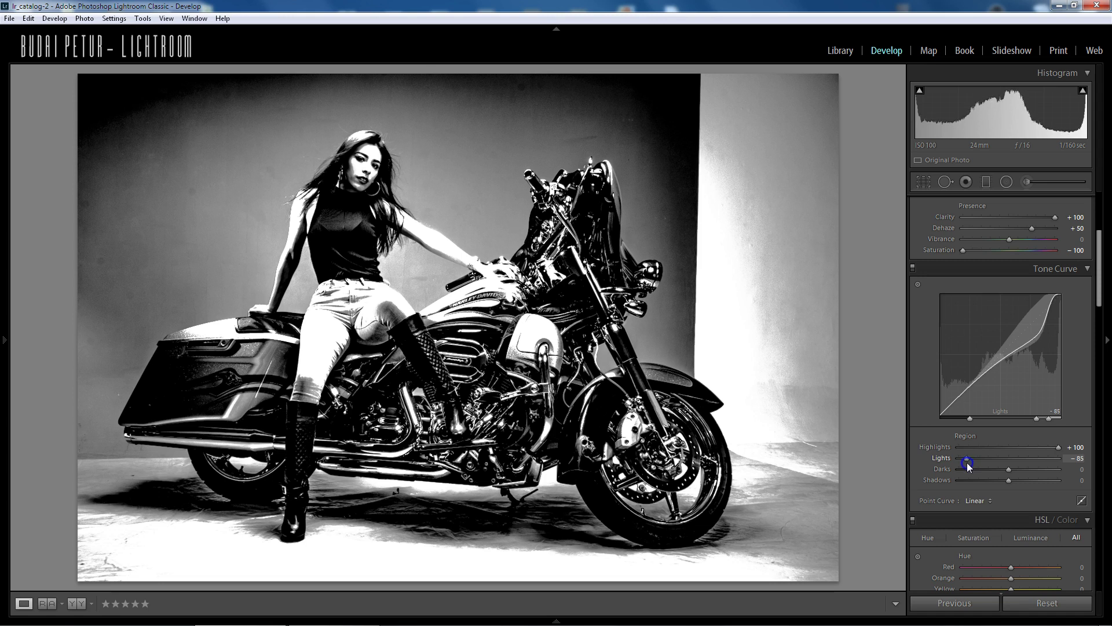
left_click_drag(1009, 470, 1022, 471)
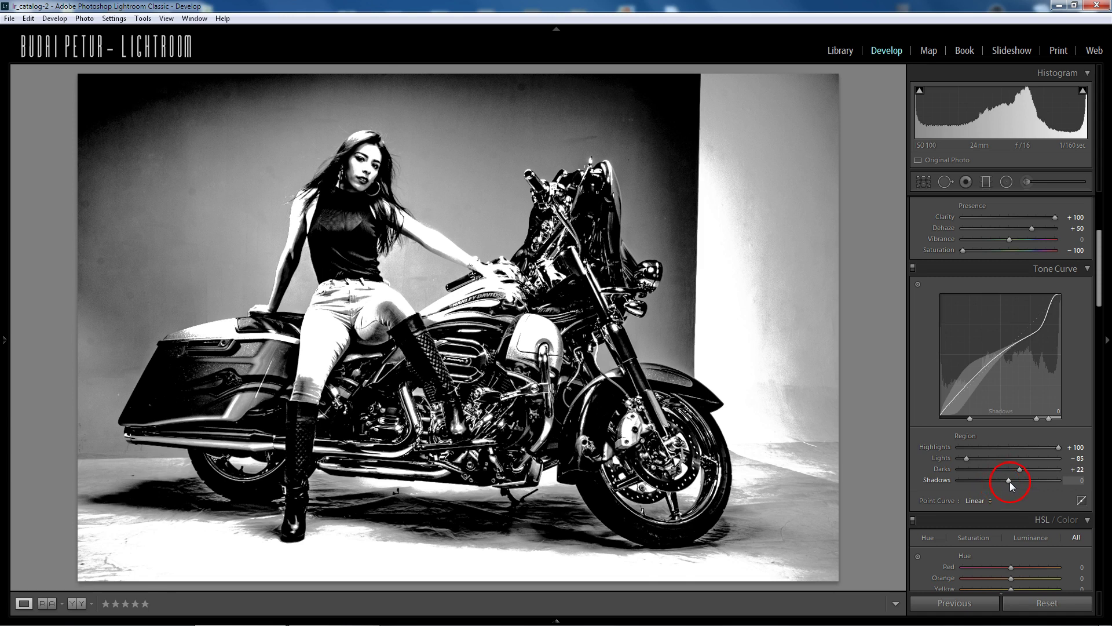
left_click_drag(1010, 480, 1066, 484)
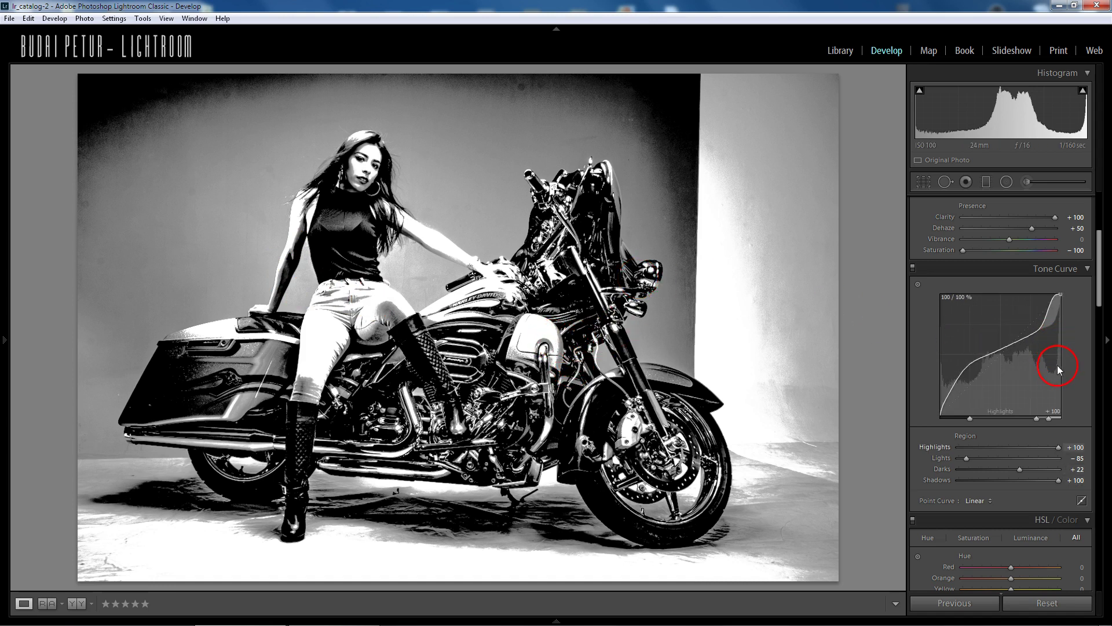
left_click_drag(1108, 314, 1105, 354)
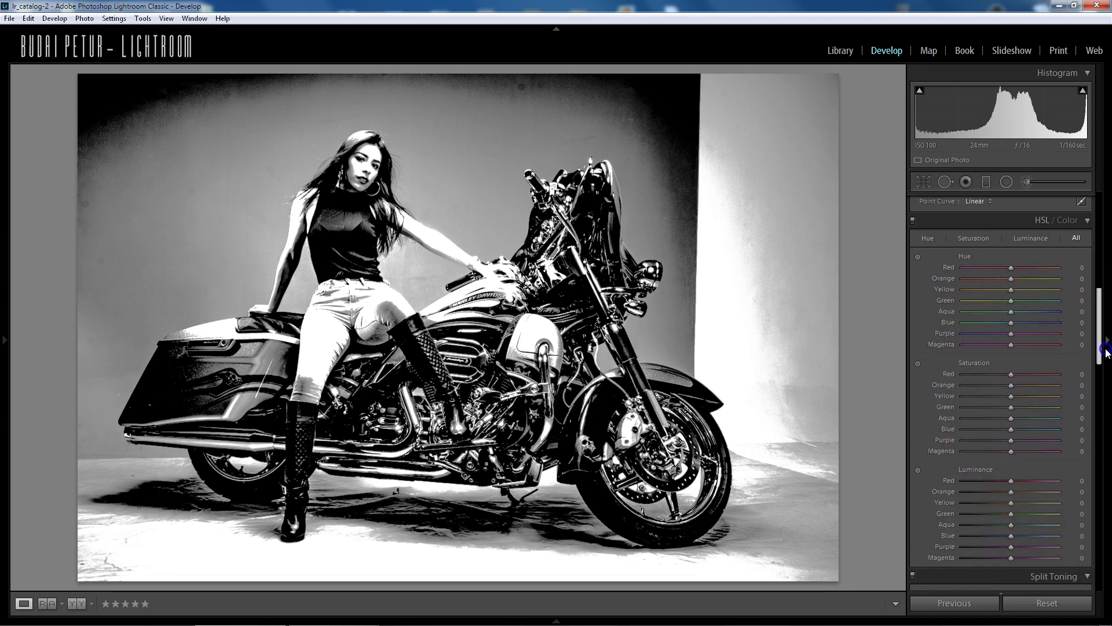
Inspect the face up close, then set Luminance noise reduction to 50 in the Detail panel.
left_click_drag(1100, 307, 1099, 363)
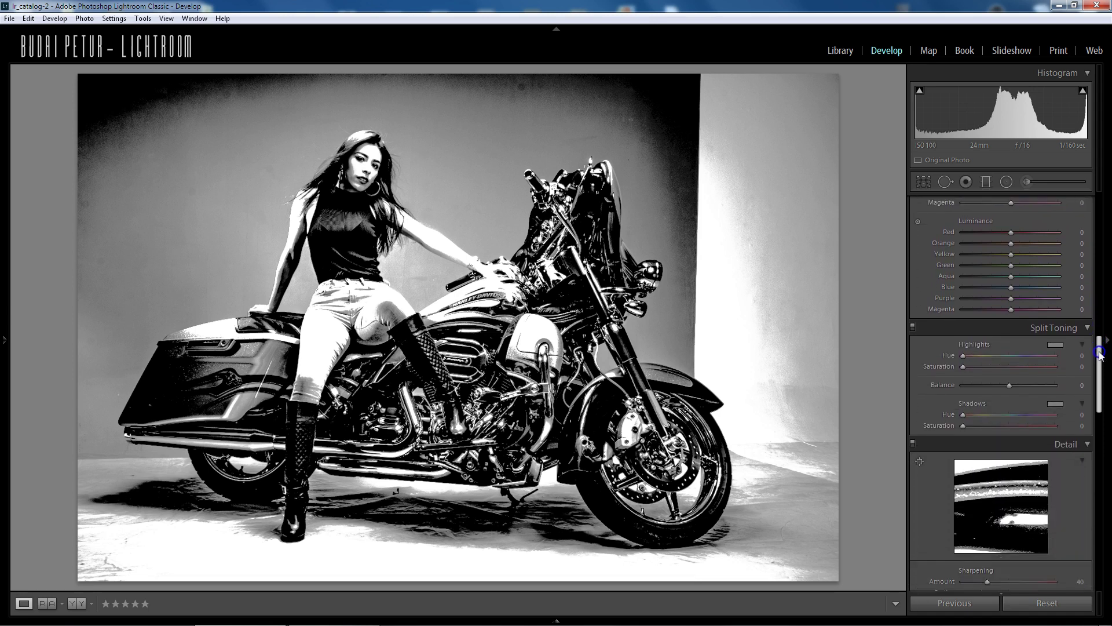
left_click_drag(1100, 363, 1100, 394)
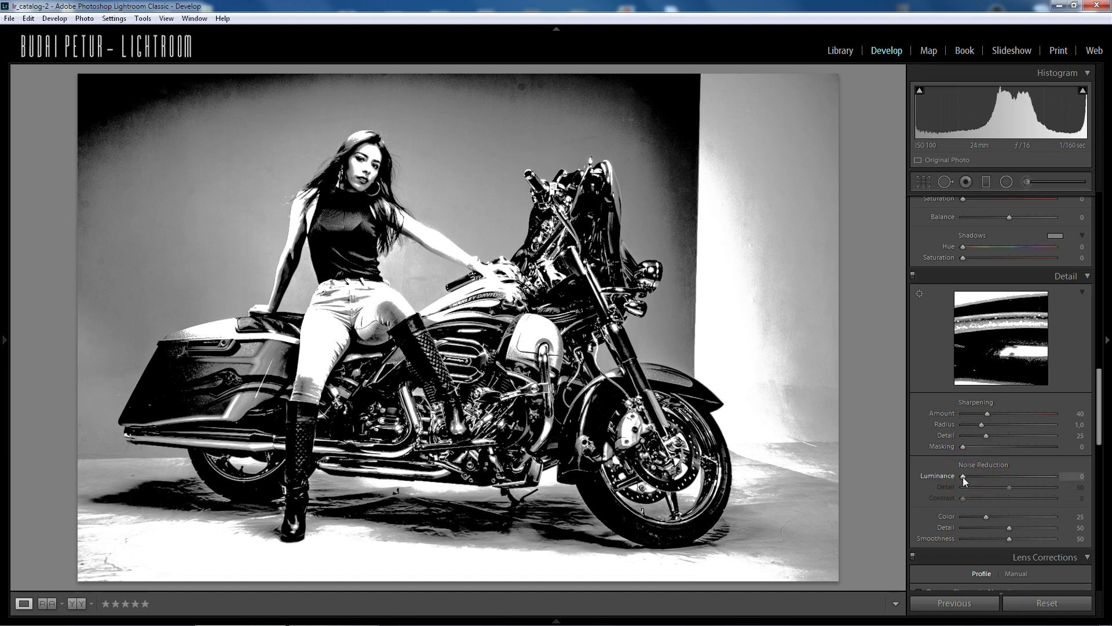
left_click(288, 164)
left_click_drag(422, 146, 388, 342)
left_click(675, 326)
left_click(740, 340)
left_click_drag(963, 476, 1009, 479)
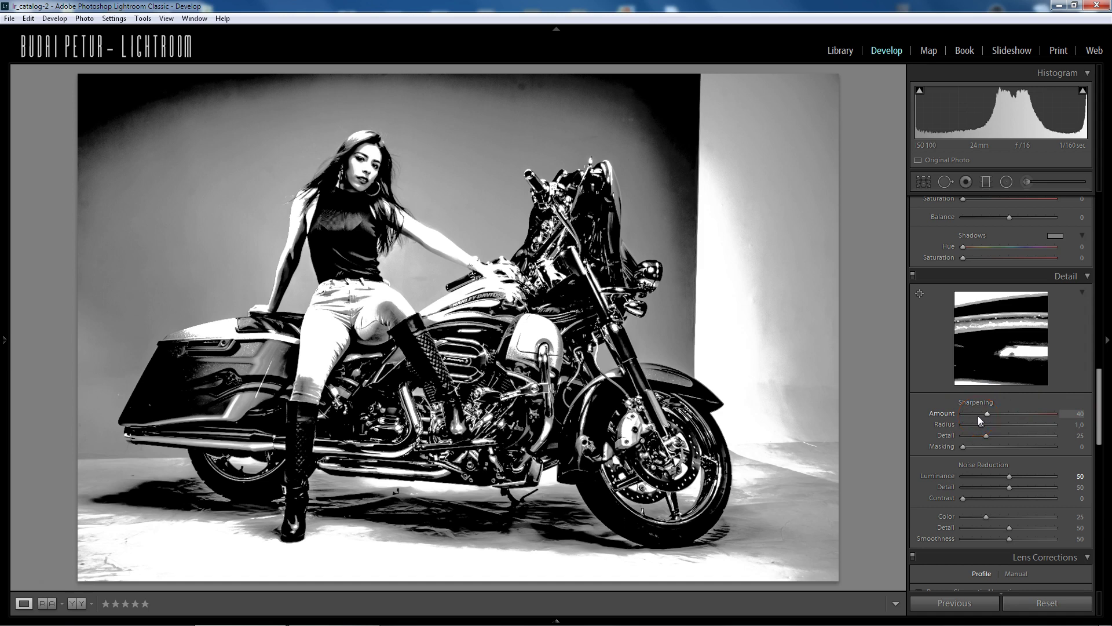
Set sharpening to Amount 150, Radius 3.0 and Detail 50.
left_click_drag(988, 415, 1073, 415)
left_click_drag(981, 425, 1075, 423)
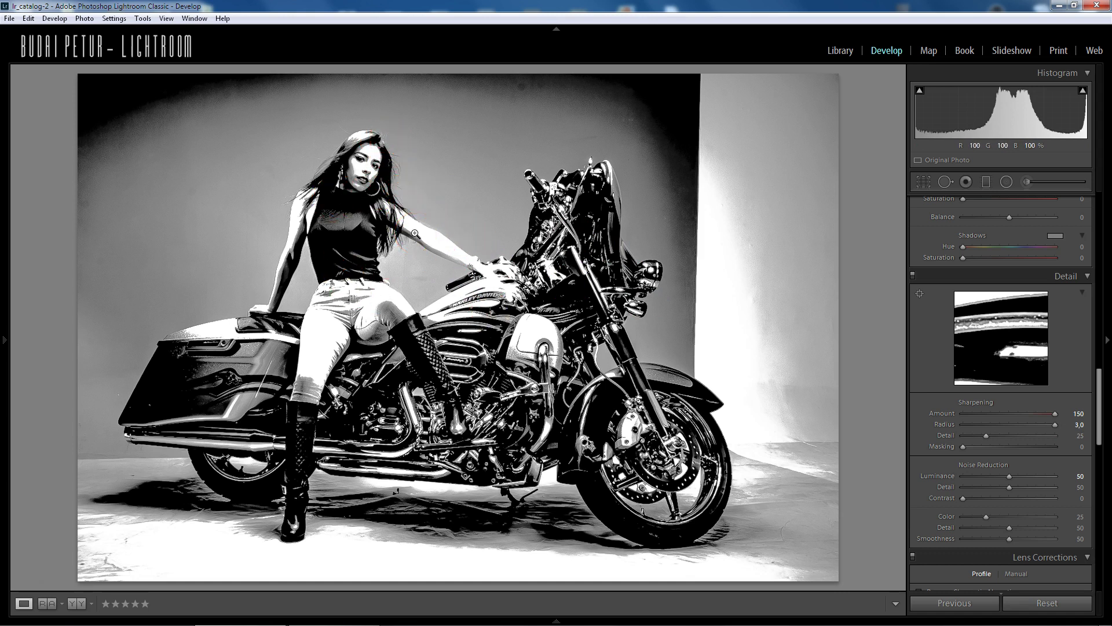
left_click_drag(938, 443, 979, 439)
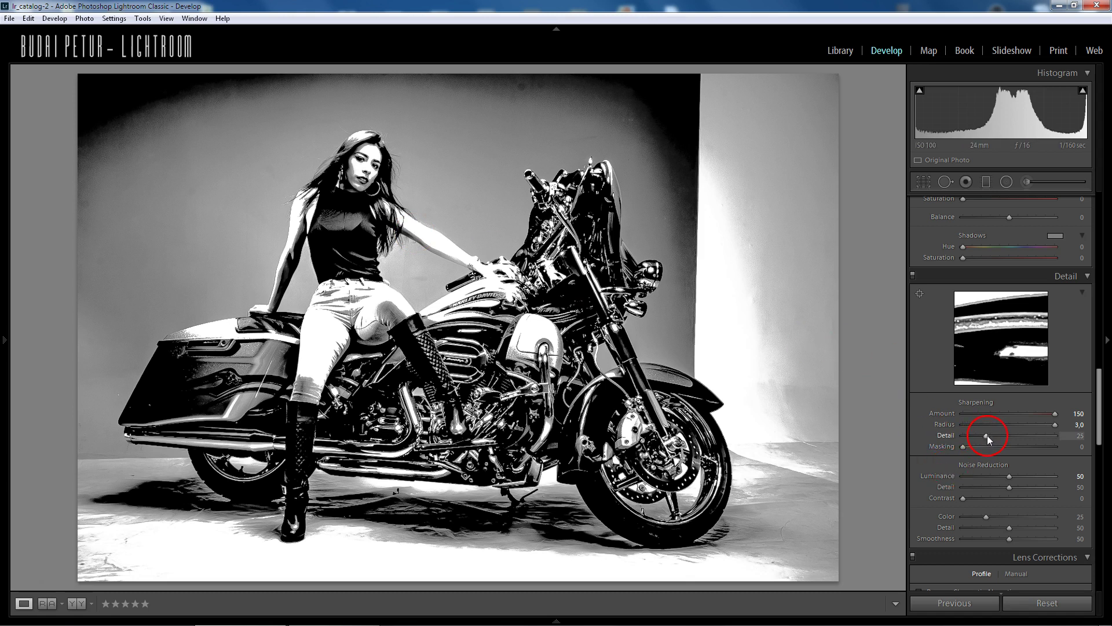
mouse_move(987, 438)
left_mouse_down()
mouse_move(1038, 440)
mouse_move(964, 440)
mouse_move(1018, 443)
left_mouse_up()
left_click_drag(1019, 442, 1067, 442)
left_click_drag(1068, 444, 1023, 441)
Add film grain at Amount 65, Size 50 and Roughness 68, checking it at 1:1.
left_click(942, 477)
mouse_move(1099, 472)
left_mouse_down()
mouse_move(1100, 394)
mouse_move(1100, 524)
left_mouse_up()
left_click(1058, 321)
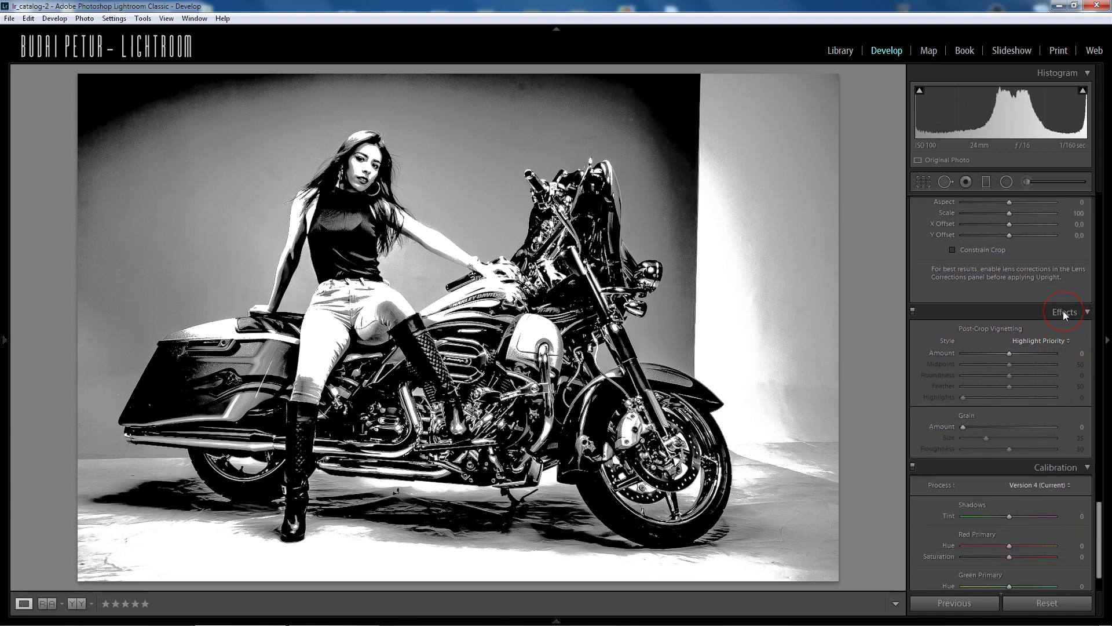
left_click(994, 364)
left_click(961, 437)
left_click_drag(963, 426, 971, 429)
left_click(435, 157)
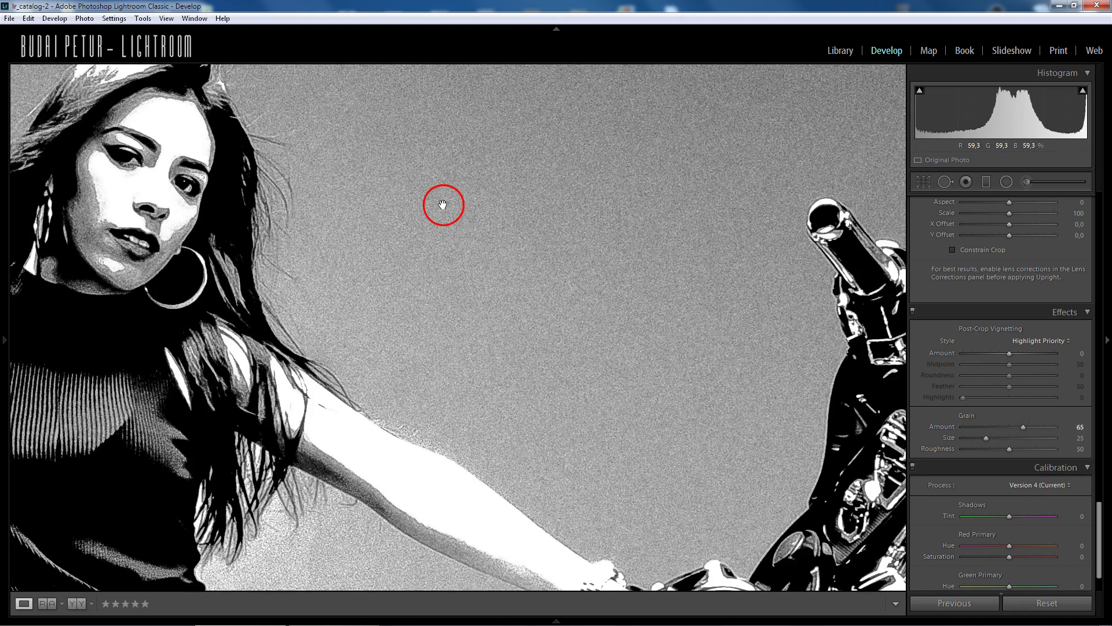
mouse_move(1024, 426)
left_mouse_down()
mouse_move(901, 428)
mouse_move(1018, 430)
left_mouse_up()
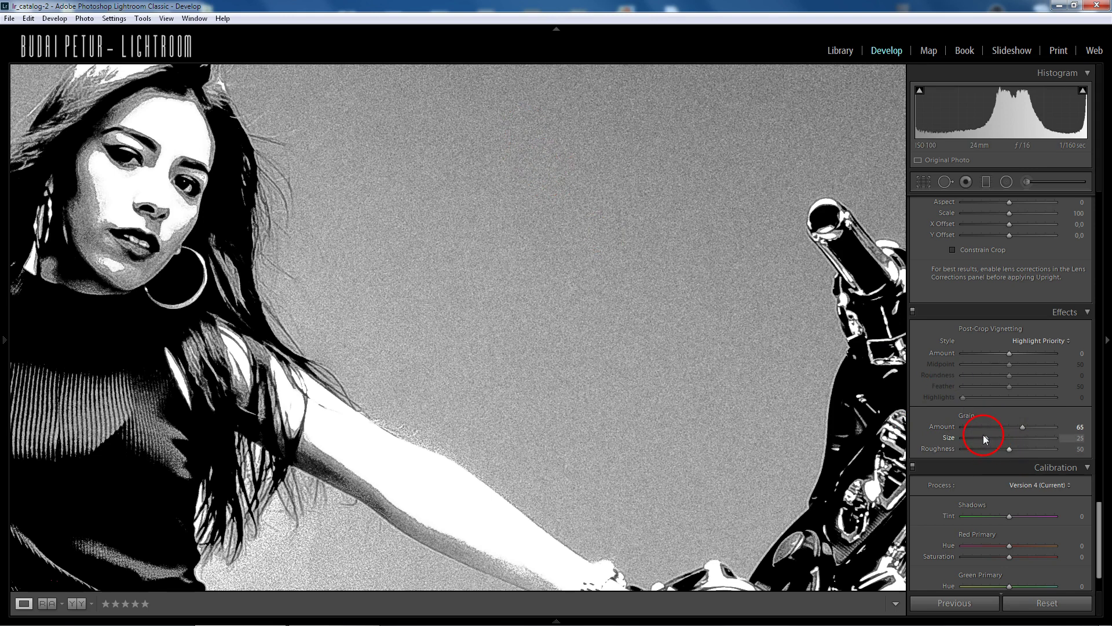
left_click_drag(985, 437, 1006, 437)
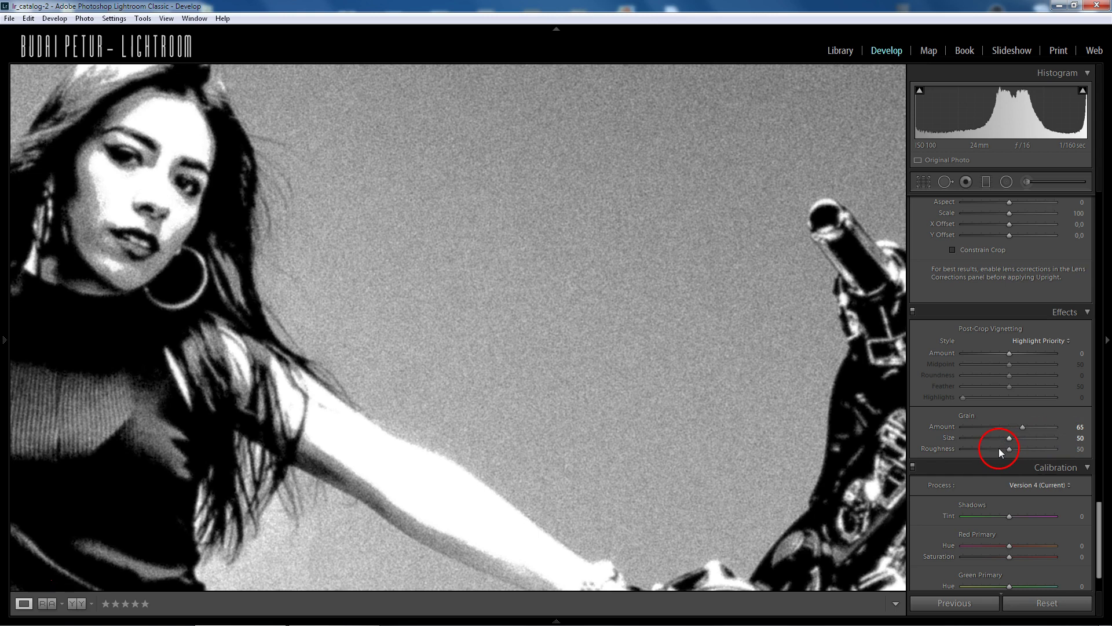
left_click_drag(1013, 449, 1020, 449)
Pan the zoomed view from the woman's face to the motorcycle, then zoom back out.
left_click_drag(178, 236, 437, 283)
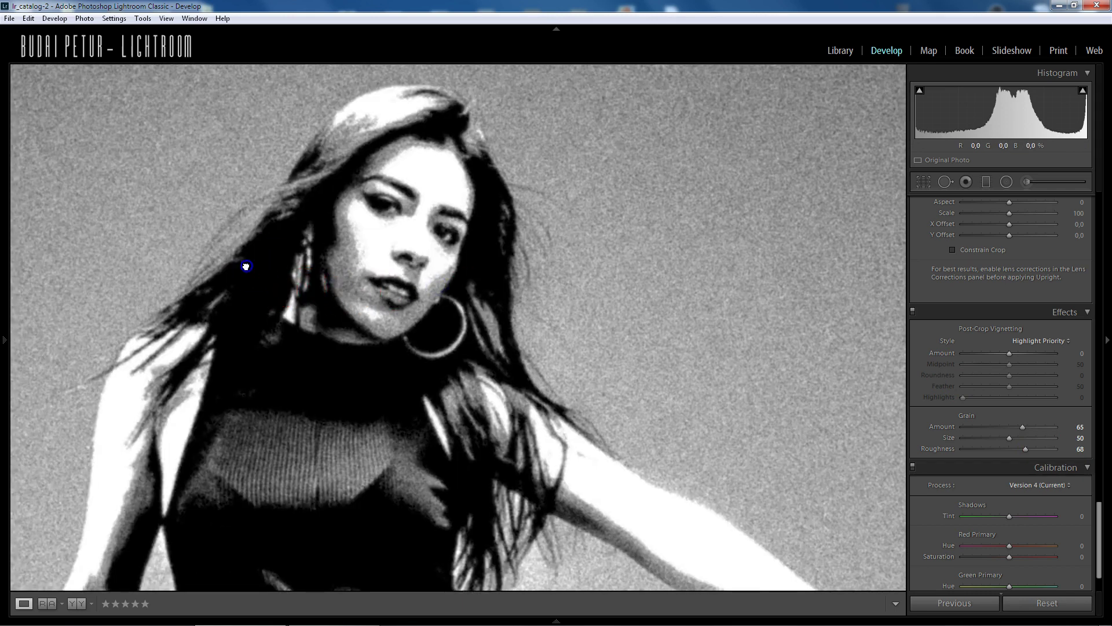
left_click_drag(281, 288, 389, 299)
mouse_move(460, 323)
left_mouse_down()
mouse_move(627, 362)
mouse_move(495, 265)
mouse_move(554, 315)
left_mouse_up()
mouse_move(427, 194)
left_mouse_down()
mouse_move(482, 306)
mouse_move(417, 293)
left_mouse_up()
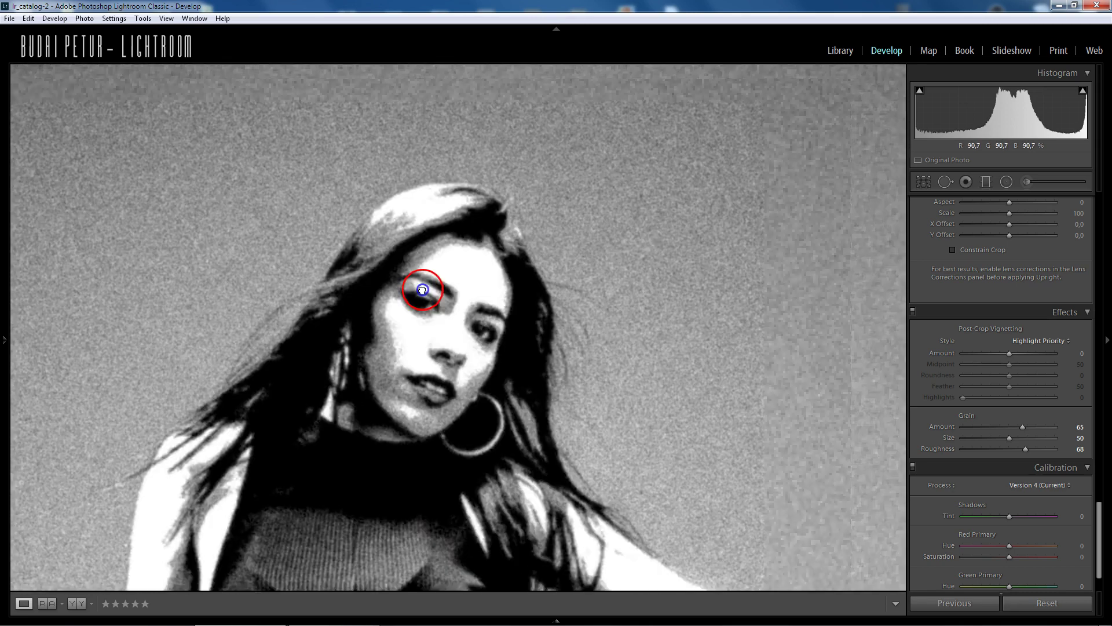
left_click_drag(462, 348, 370, 284)
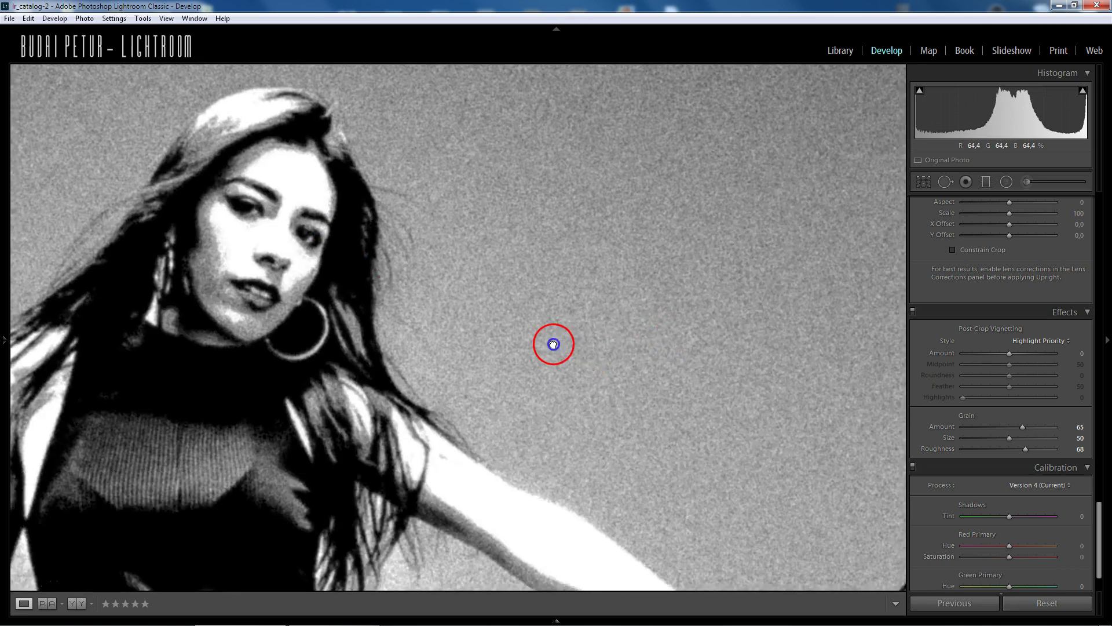
left_click_drag(578, 328, 179, 265)
left_click_drag(640, 397, 417, 303)
left_click(417, 303)
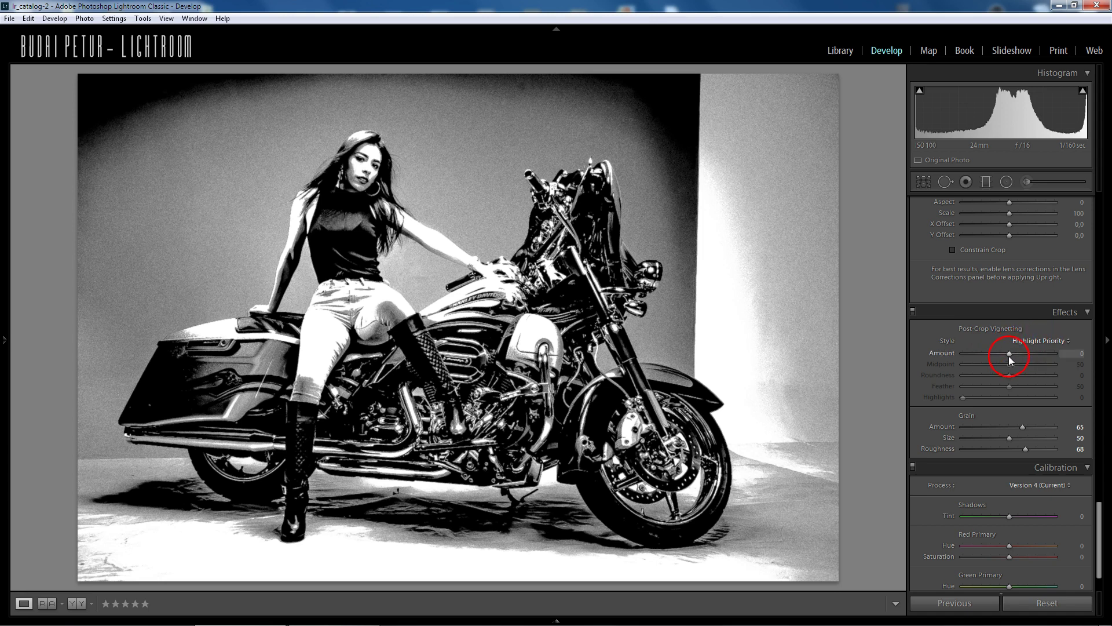
Give Post-Crop Vignetting Amount −100, Midpoint 29, Roundness −100 and Feather 36.
left_click_drag(1009, 354, 934, 362)
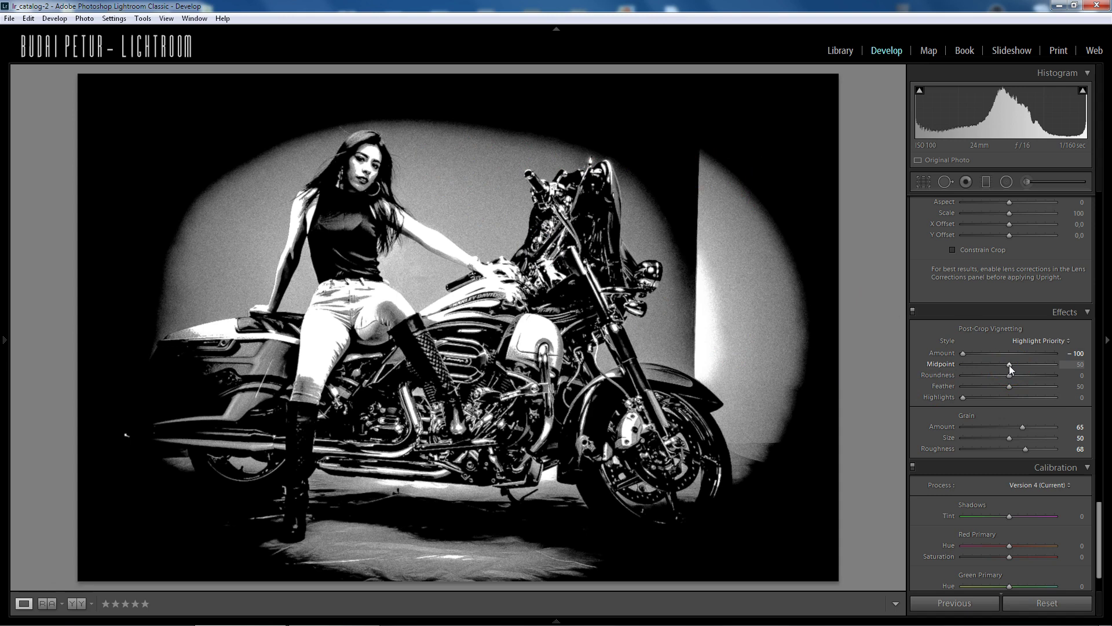
left_click_drag(1009, 364, 988, 364)
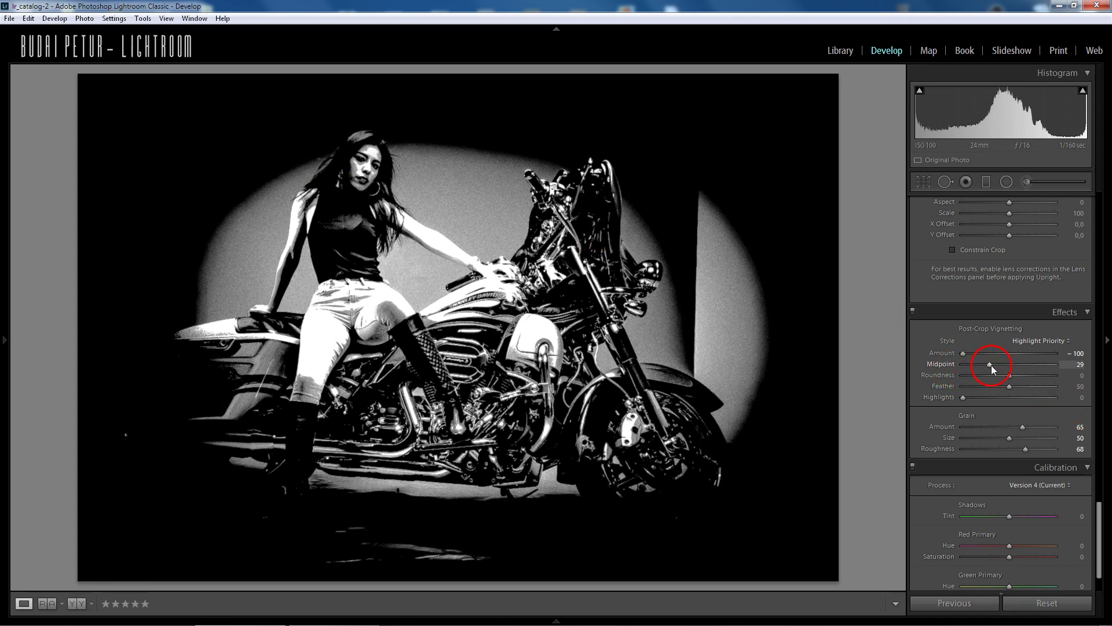
left_click_drag(1010, 374, 959, 377)
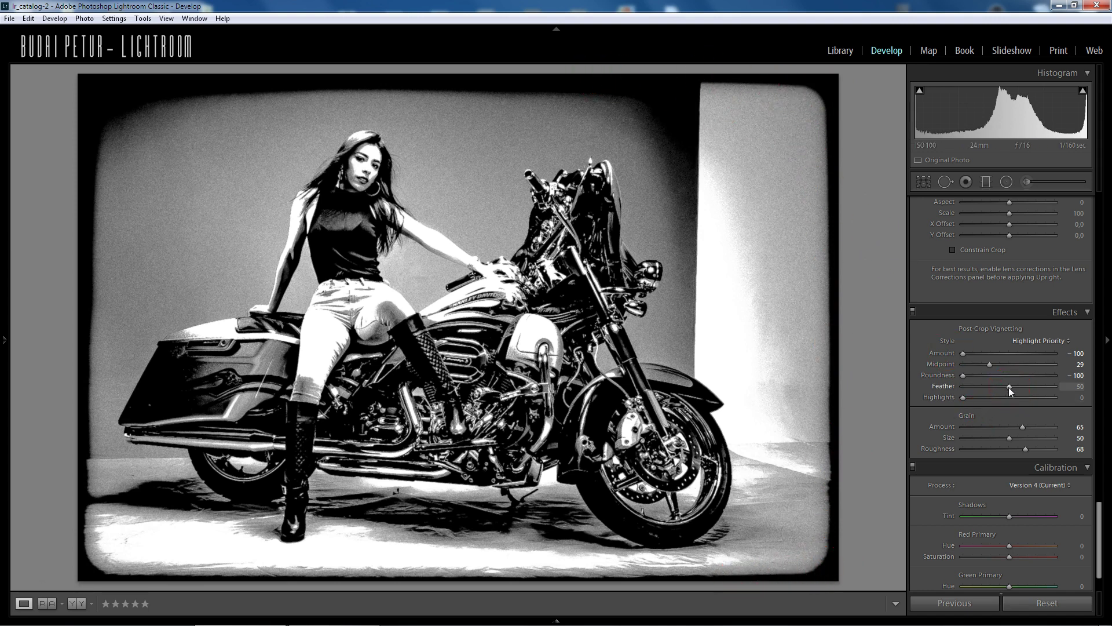
left_click_drag(1009, 387, 993, 391)
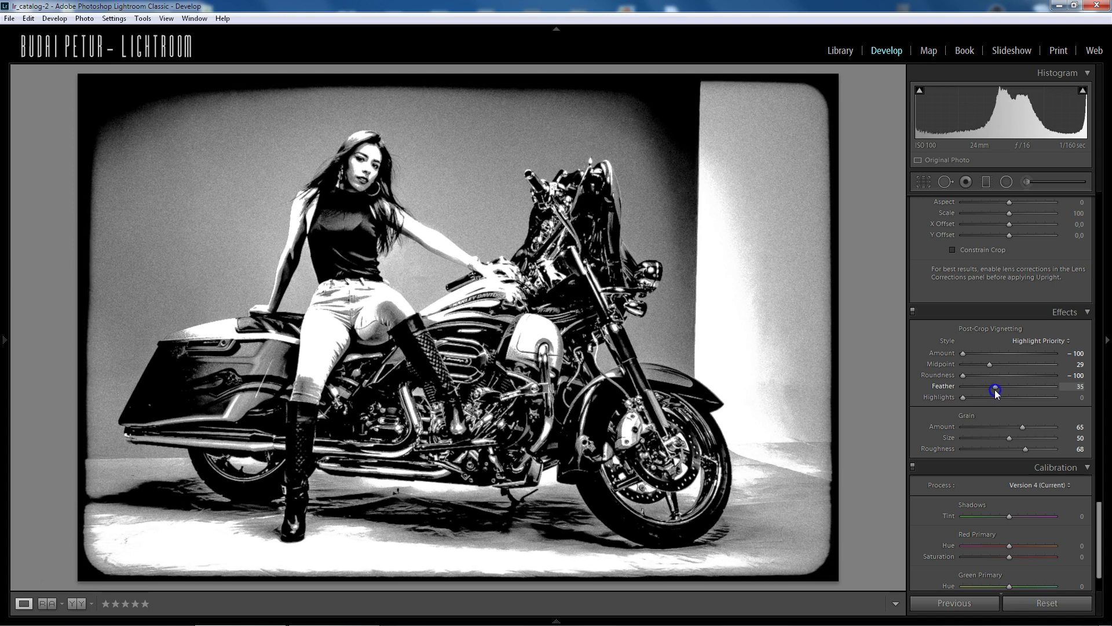
left_click_drag(995, 389, 996, 390)
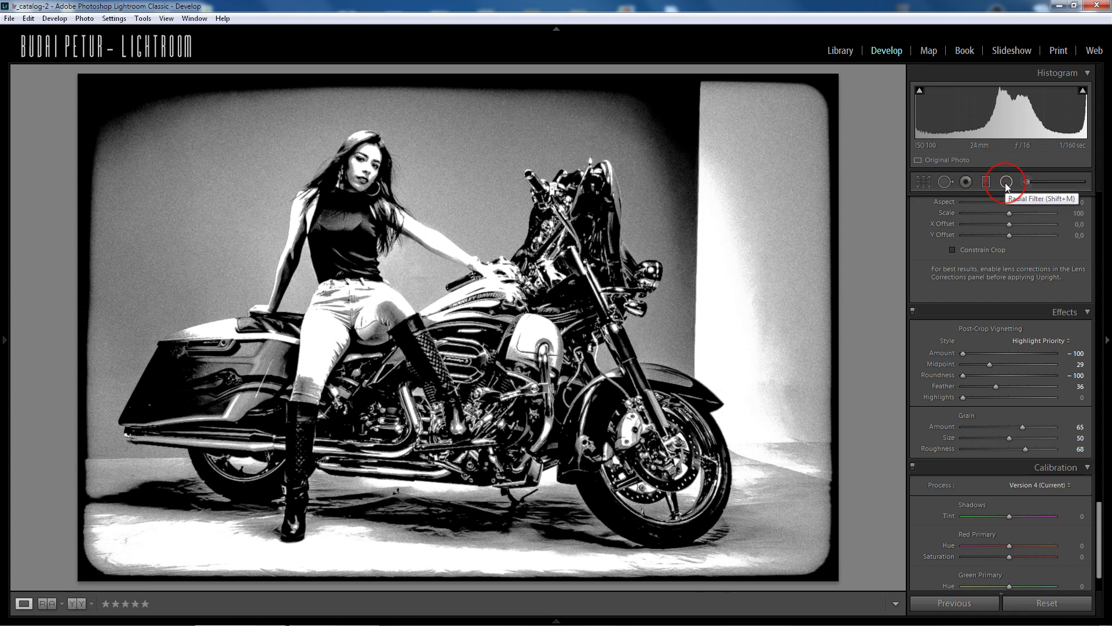
Draw a Radial Filter ellipse large enough to cover the whole photo.
left_click(1007, 183)
left_click(1006, 182)
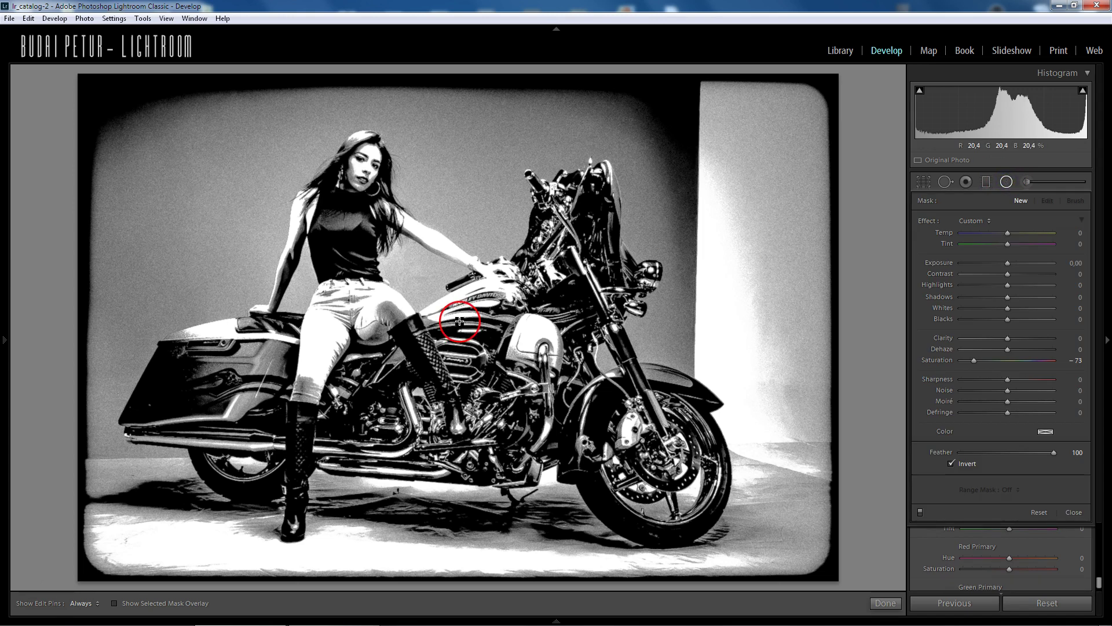
mouse_move(456, 323)
left_mouse_down()
mouse_move(843, 508)
mouse_move(851, 579)
left_mouse_up()
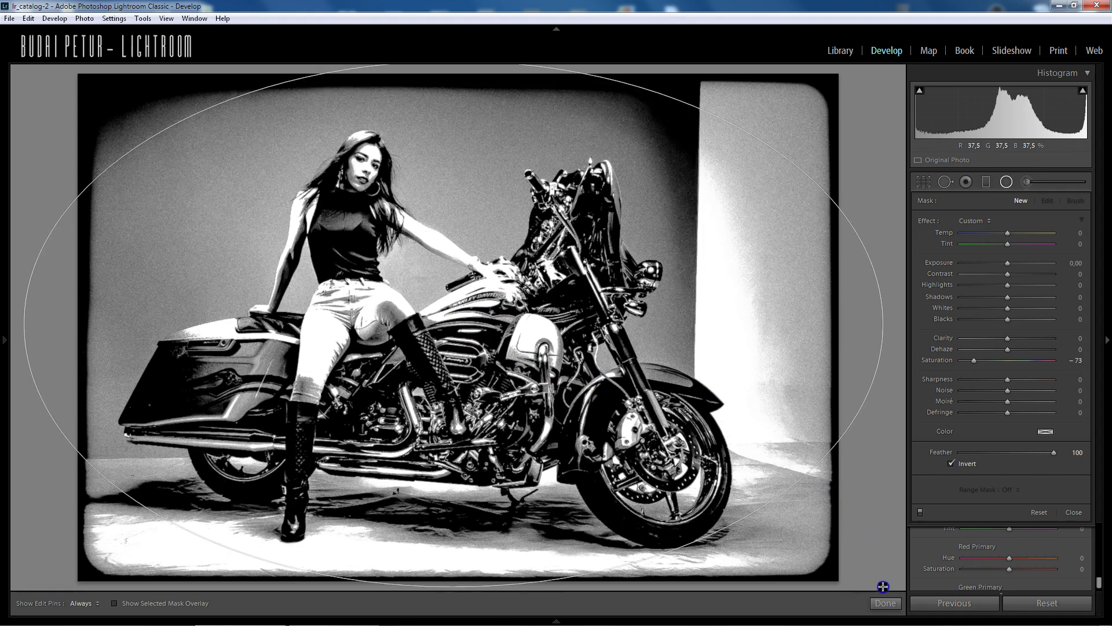
left_click_drag(852, 578, 854, 581)
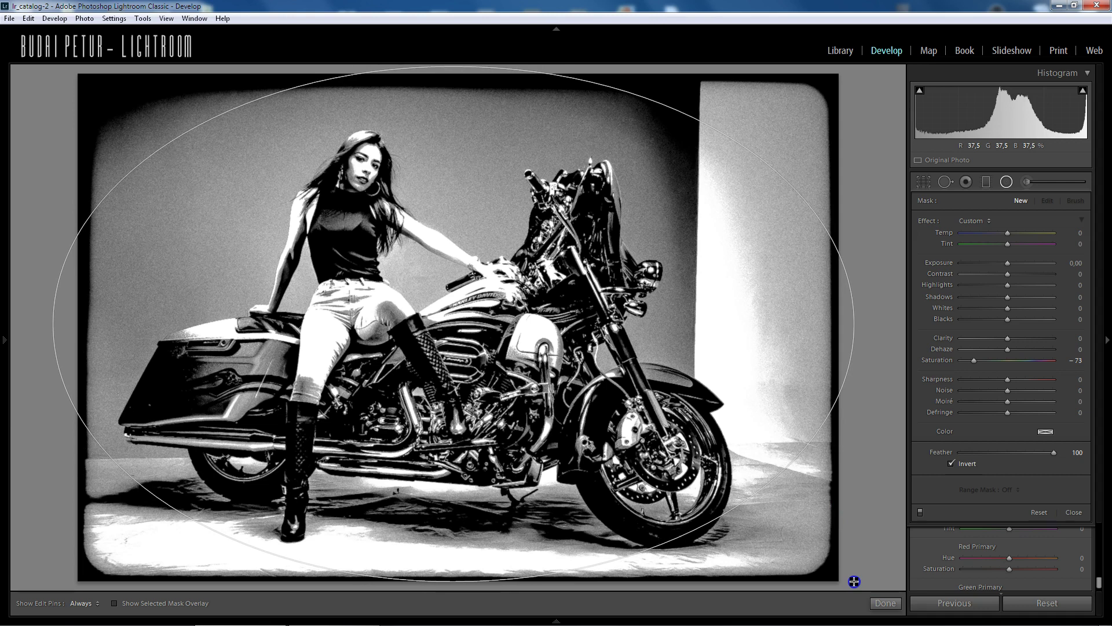
left_click_drag(854, 581, 854, 581)
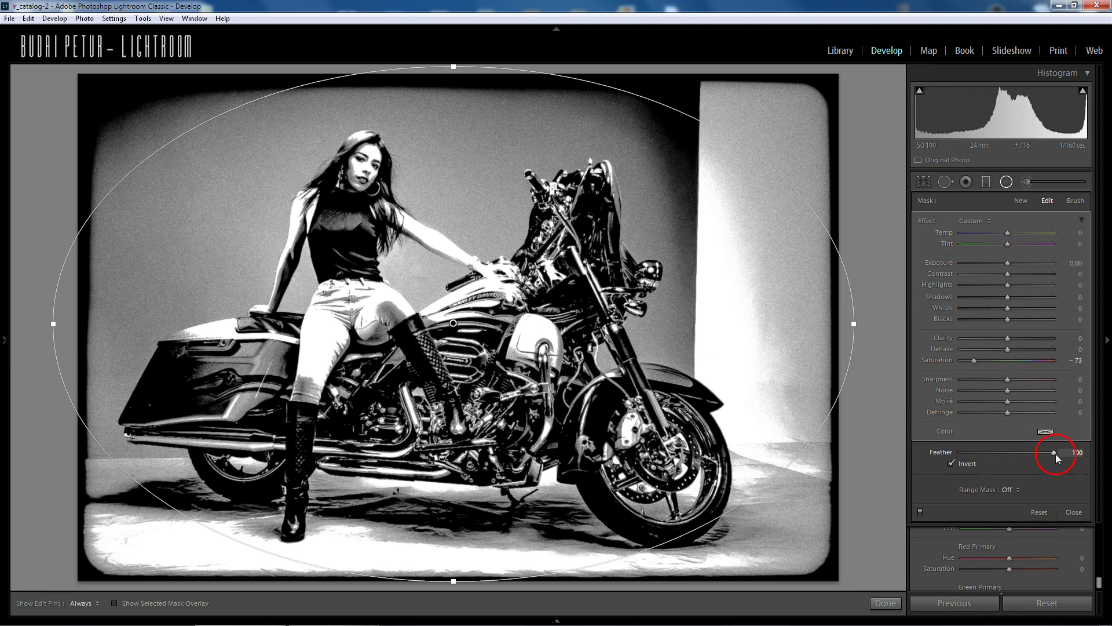
Lower the radial filter's Feather to 21, reset Saturation to 0 and raise Exposure.
left_click_drag(1054, 452, 980, 459)
left_click(999, 275)
double_click(975, 360)
left_click_drag(1008, 263, 1036, 262)
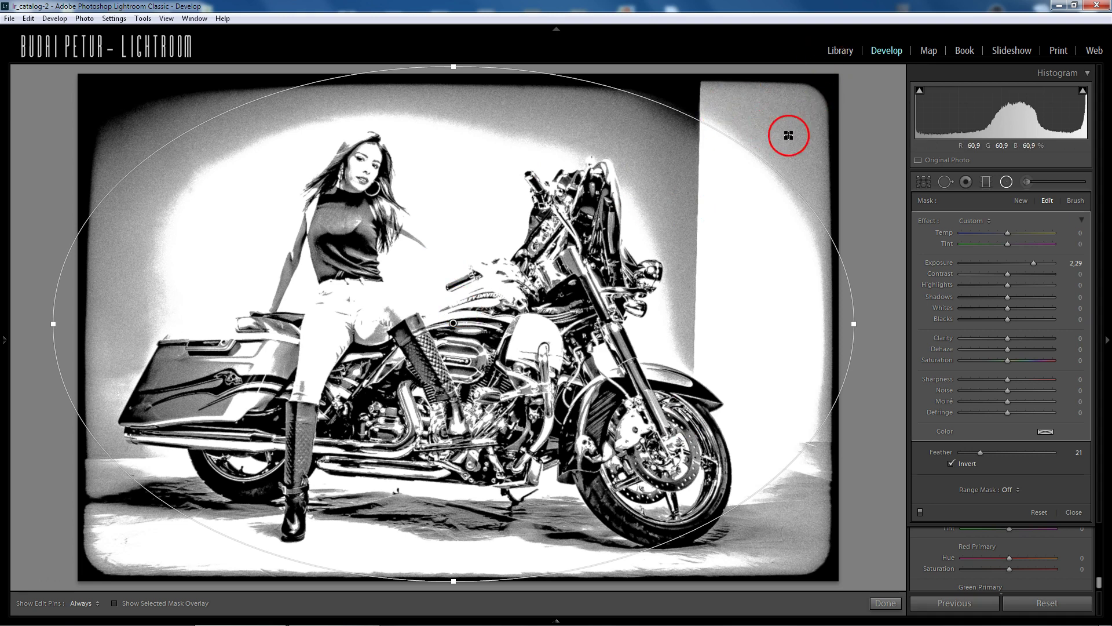
Uncheck Invert on the radial filter and enter Exposure 2.29.
left_click(951, 463)
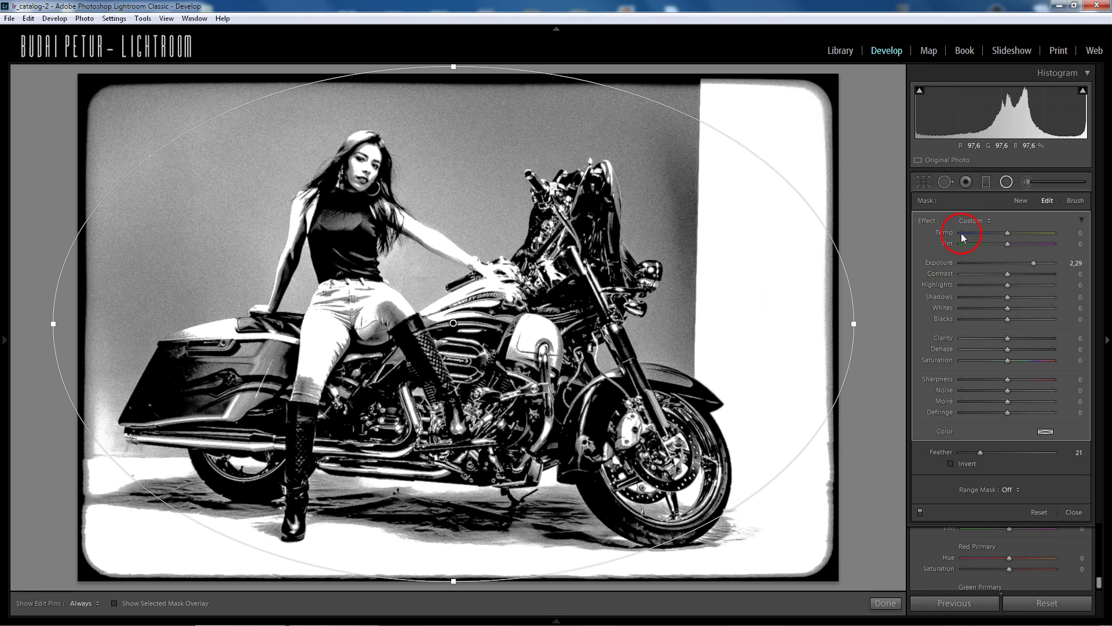
left_click(1073, 263)
type("2.29")
key("Return")
Set the radial filter's Contrast to −100 and Shadows, Whites and Blacks to 100.
left_click_drag(1009, 274, 946, 282)
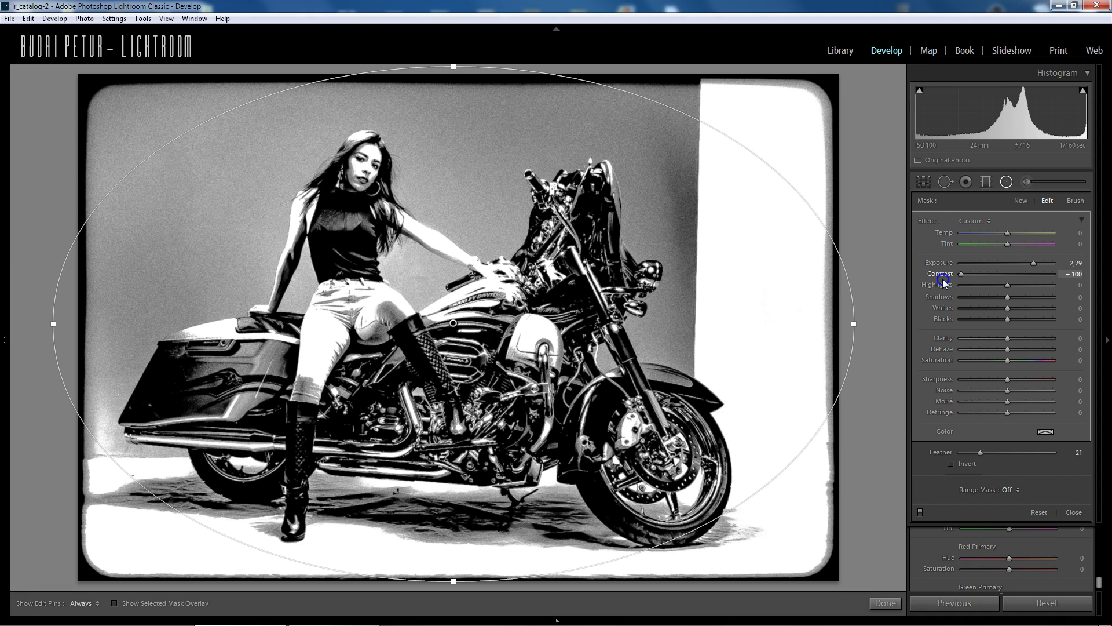
left_click_drag(1008, 285, 1009, 290)
left_click_drag(1008, 297, 1068, 297)
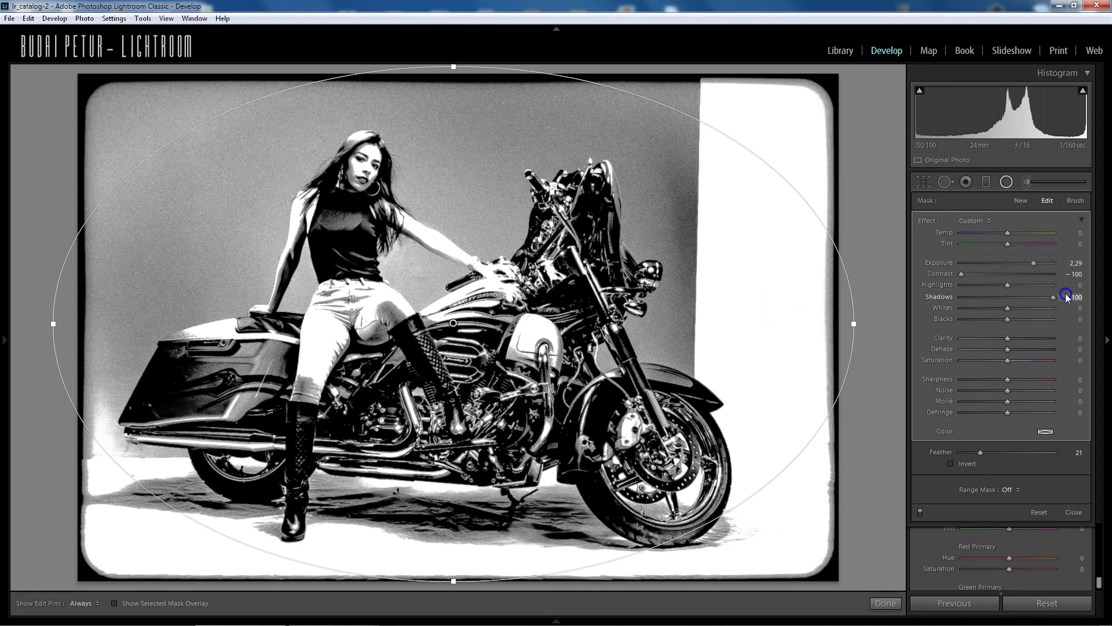
mouse_move(1009, 308)
left_mouse_down()
mouse_move(1056, 307)
mouse_move(1007, 322)
mouse_move(1035, 320)
left_mouse_up()
left_click(1015, 320)
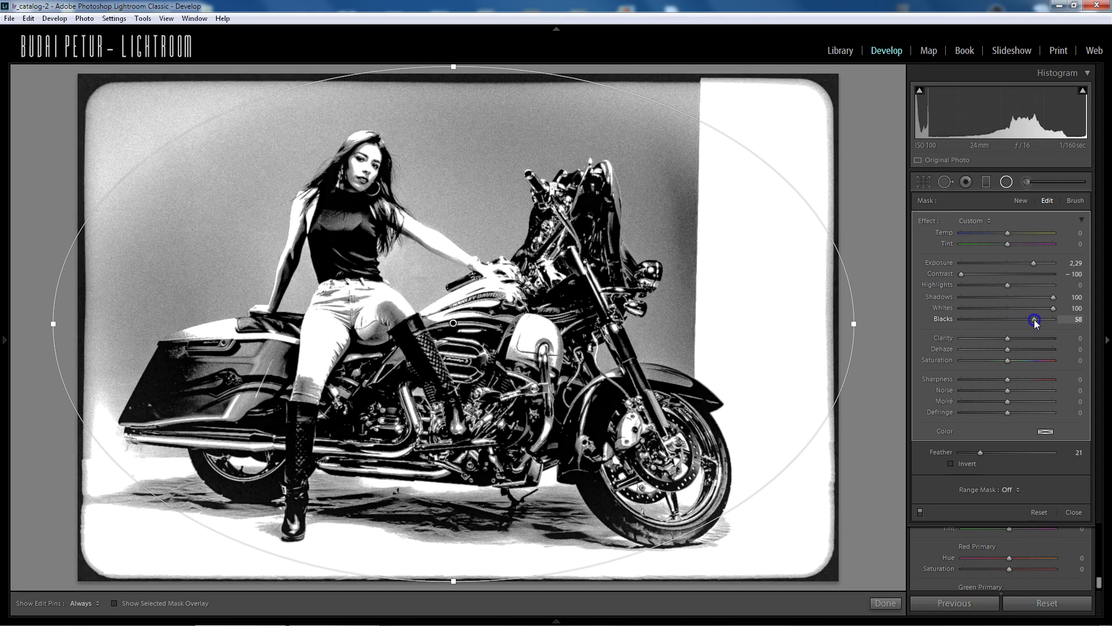
left_click_drag(1035, 320, 1055, 322)
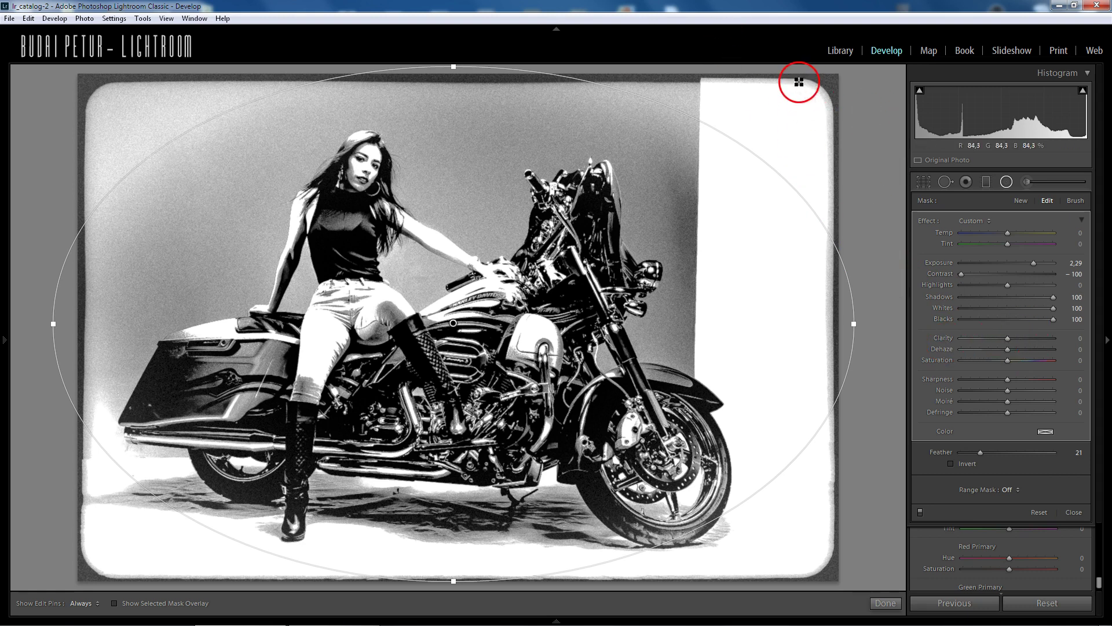
Set the radial filter's Clarity to 100 and Dehaze to −60.
left_click_drag(1008, 337, 1075, 340)
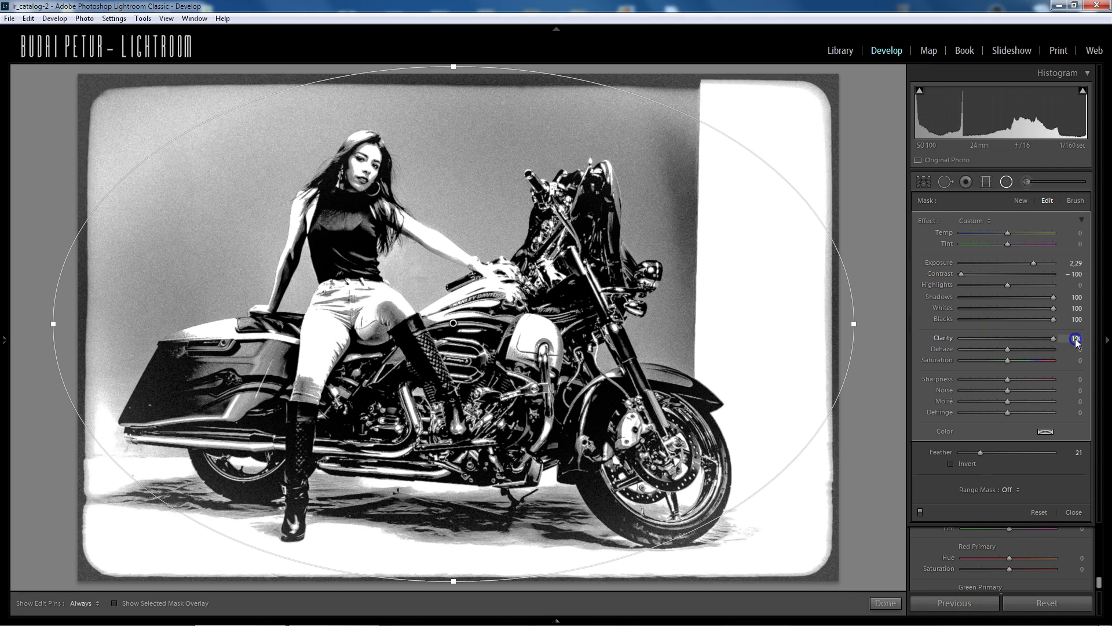
left_click(1049, 345)
left_click(1008, 360)
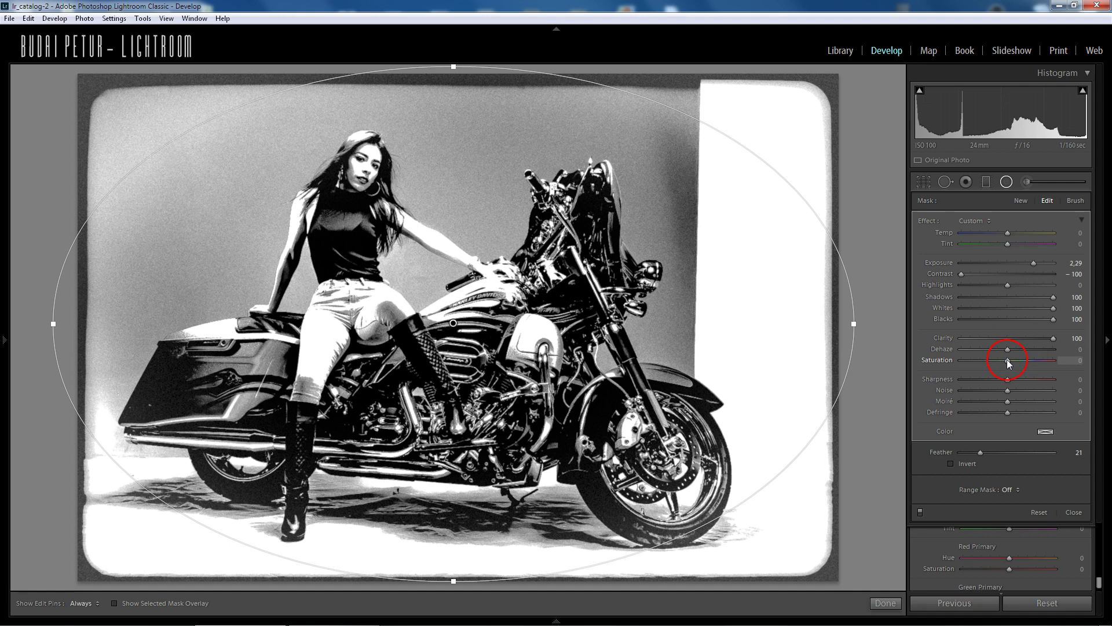
left_click_drag(1006, 349, 1009, 349)
left_click_drag(1008, 349, 980, 353)
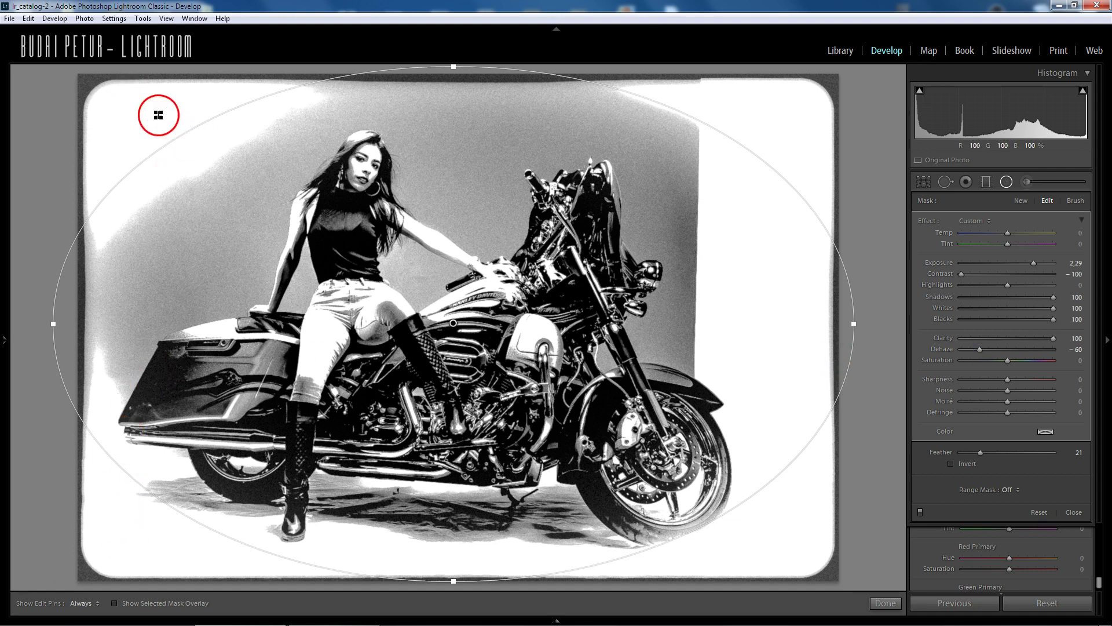
left_click_drag(752, 175, 735, 158)
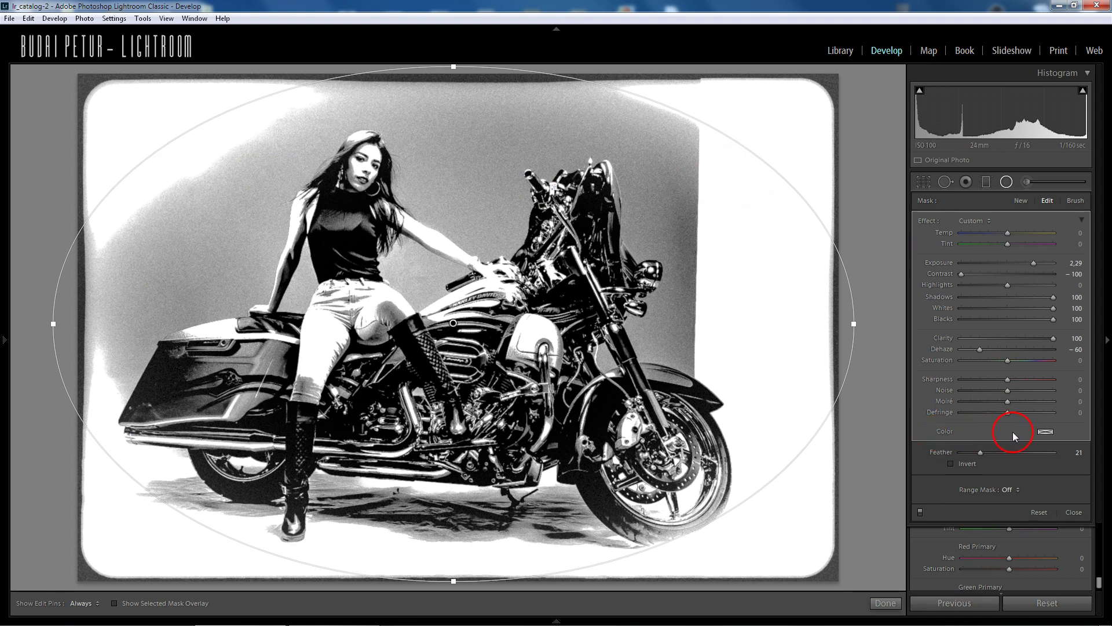
Tint the radial filter with the warm beige colour preset.
left_click(1045, 433)
left_click(949, 415)
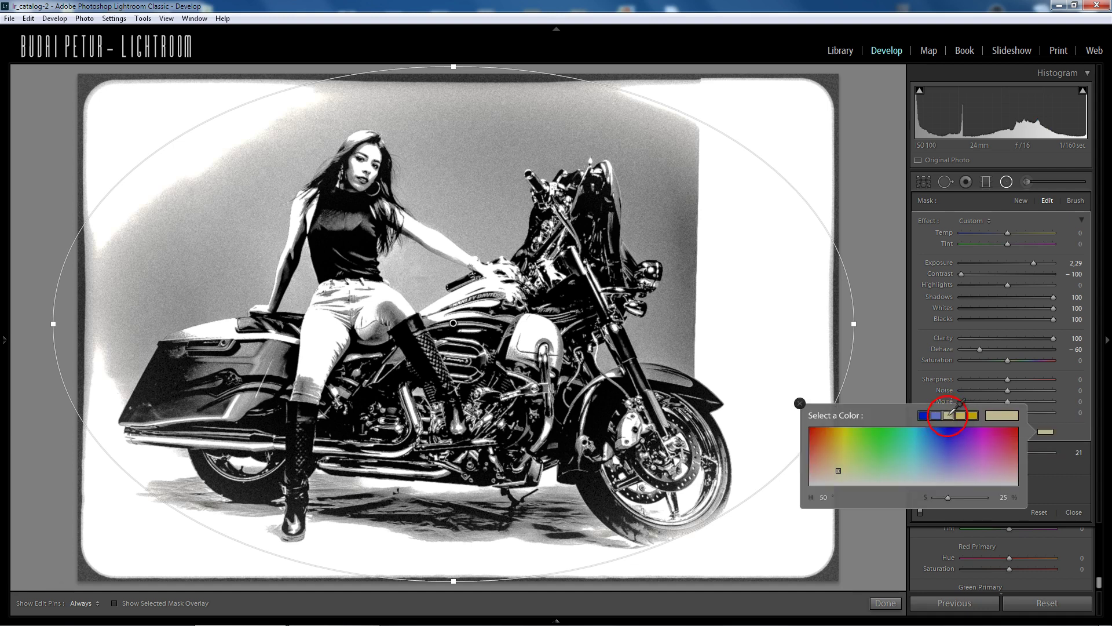
left_click(800, 404)
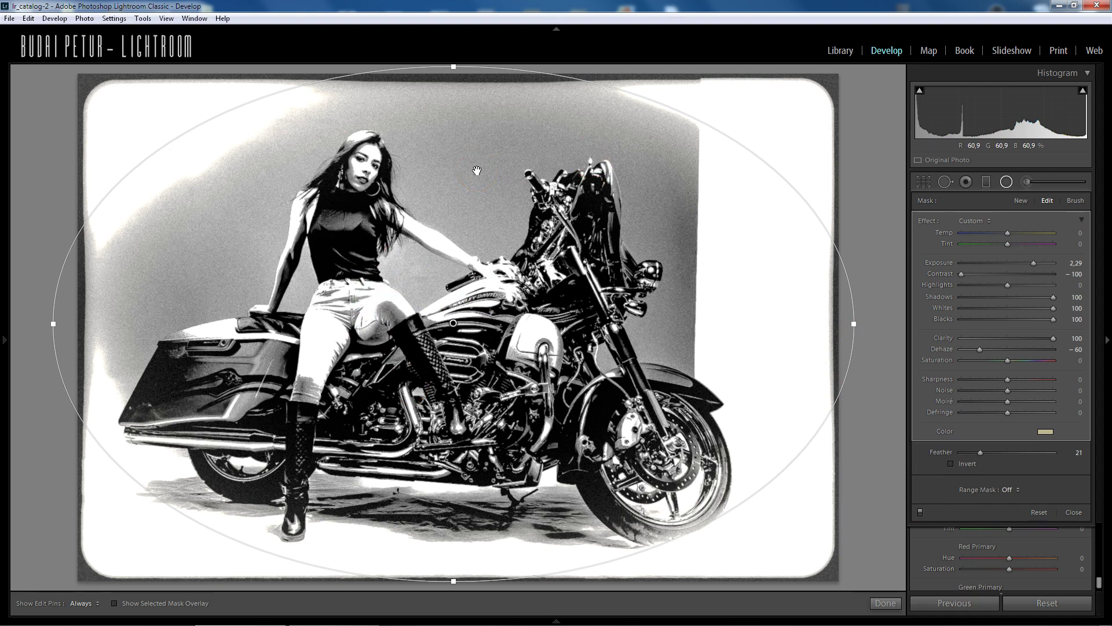
Commit the warm-tinted radial filter with Done, finishing the black-and-white portrait.
left_click(884, 603)
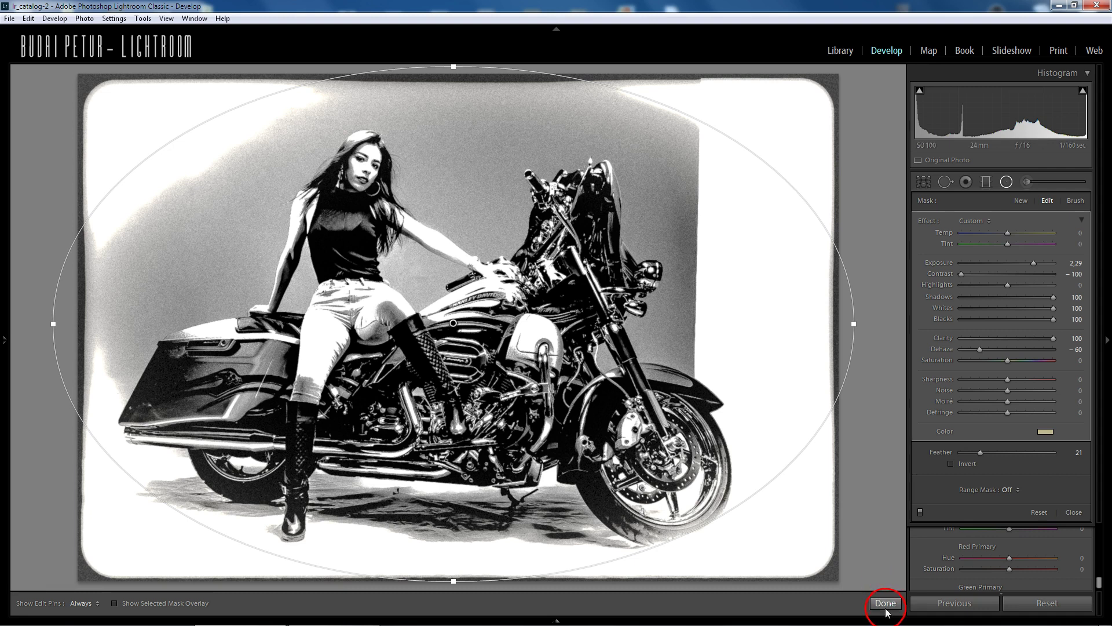